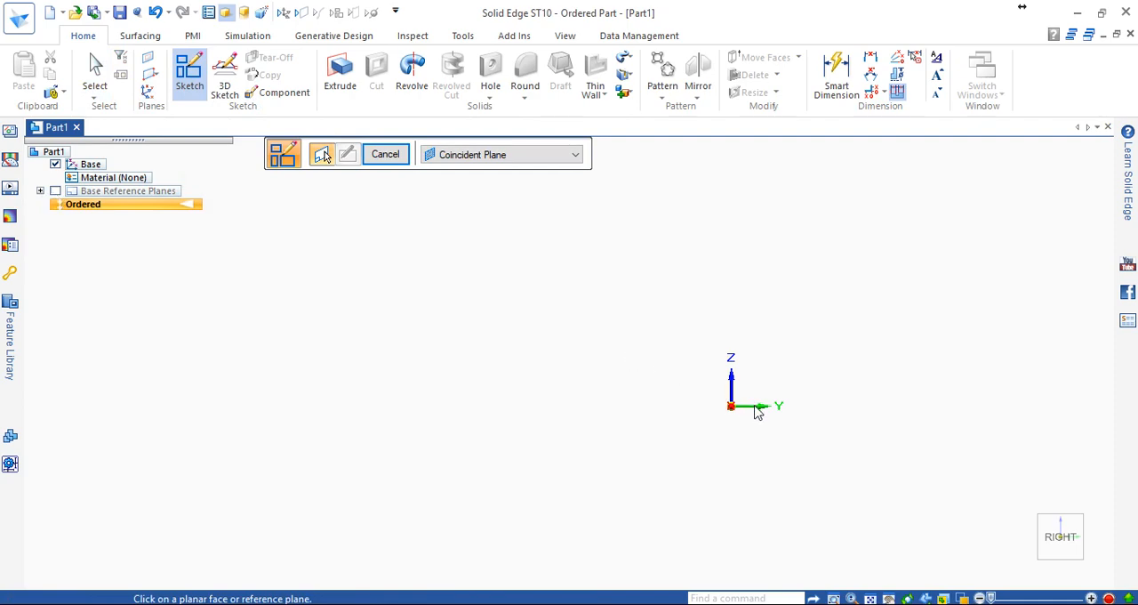
Start a sketch on the YZ plane using the Coincident Plane option and orient the view to Right.
click(488, 161)
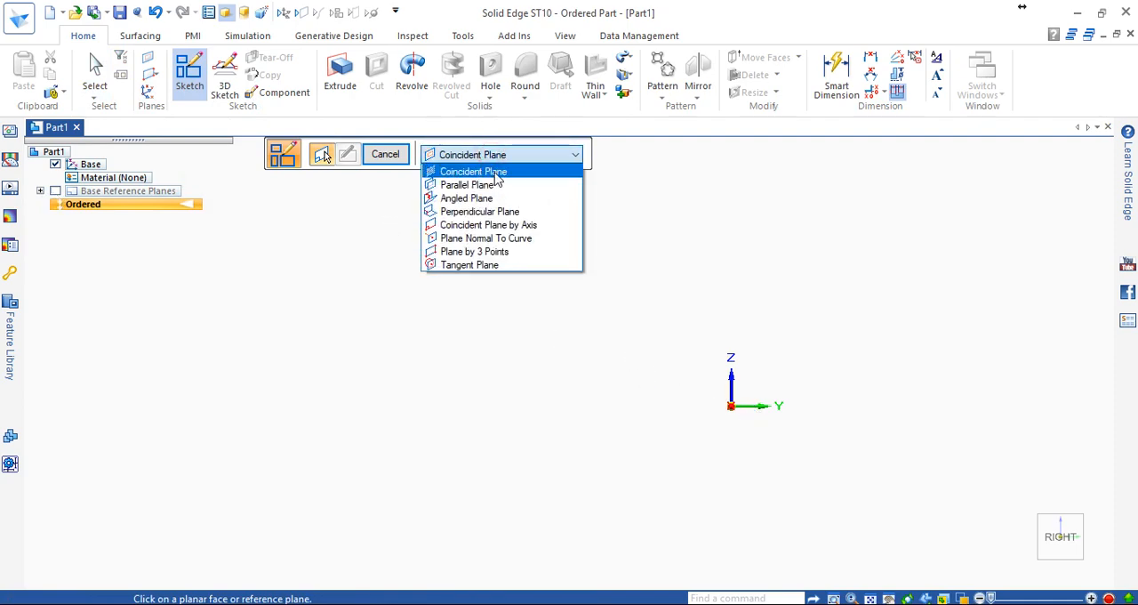
click(494, 173)
click(755, 405)
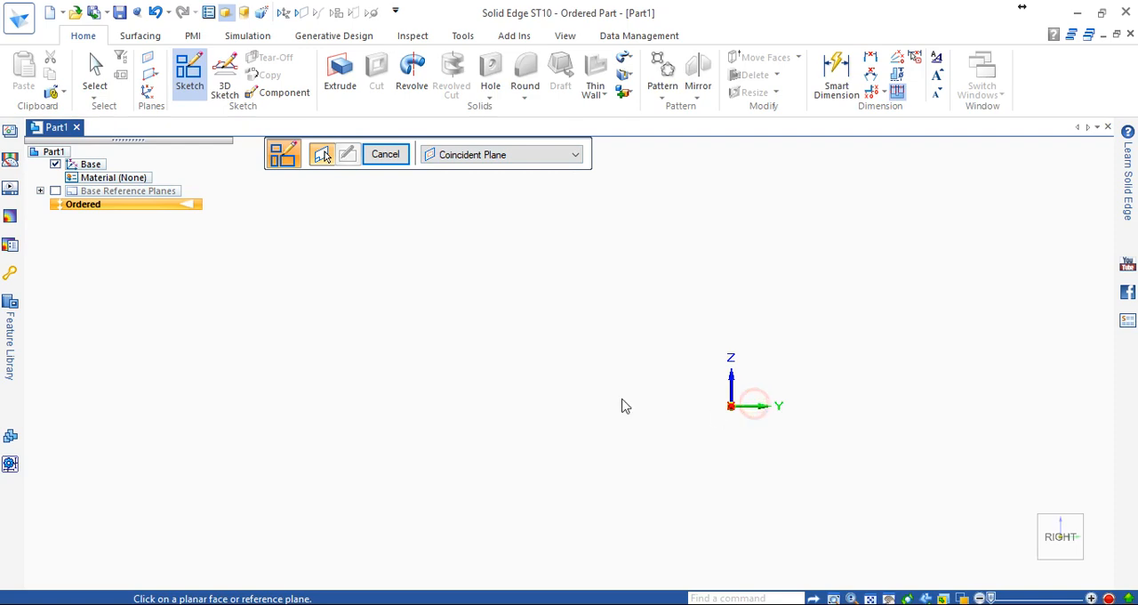
scroll(622, 398, down, 3)
click(1065, 553)
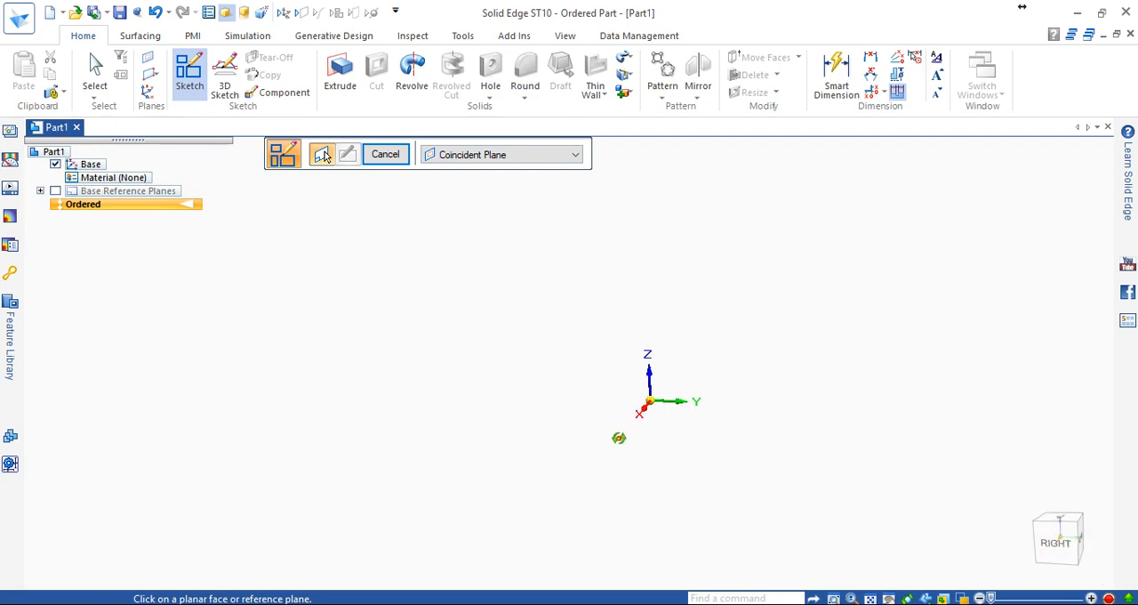
click(663, 405)
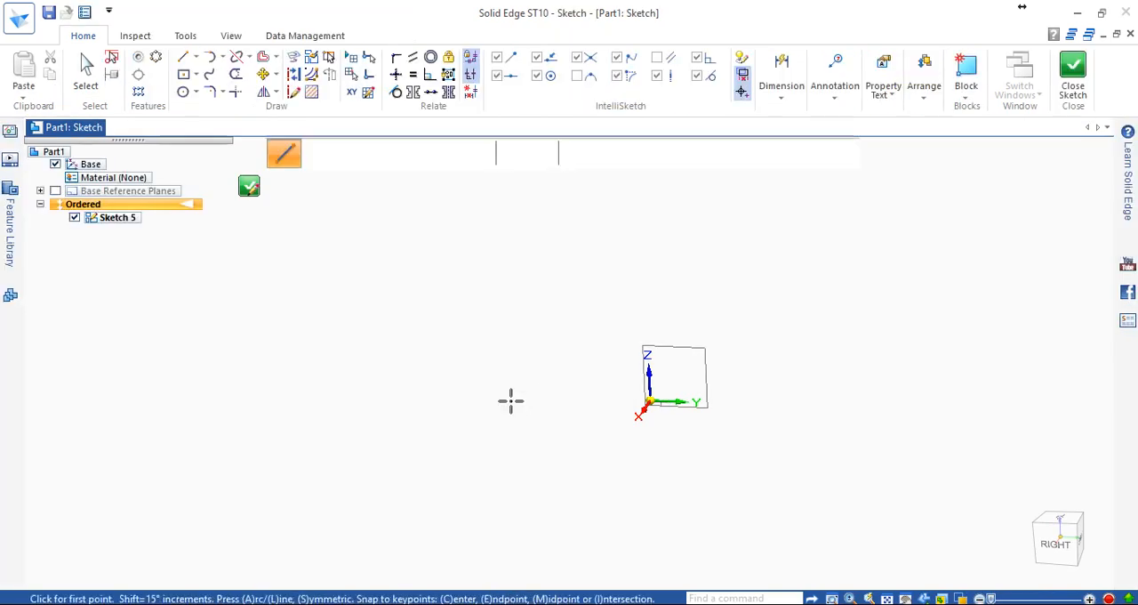
click(1062, 549)
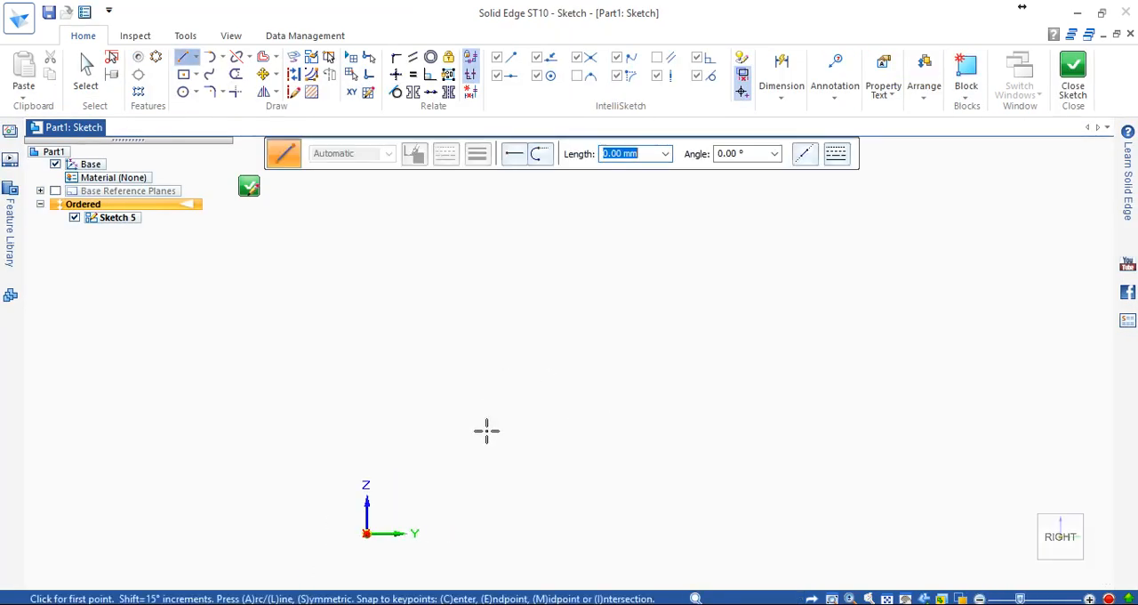
scroll(439, 485, up, 3)
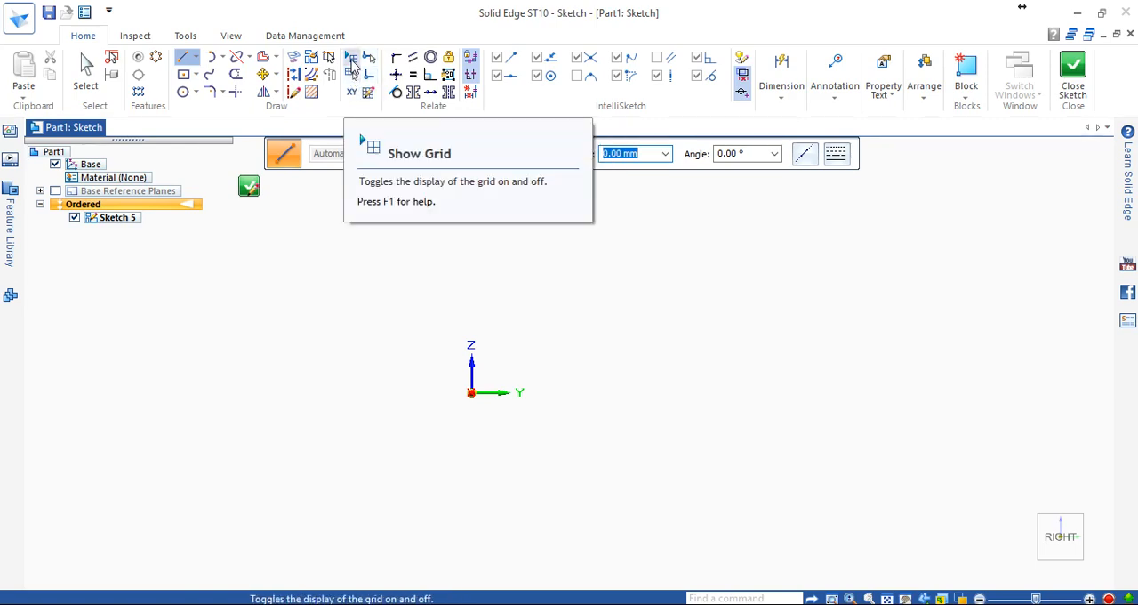
Turn on the sketch grid display, inspect the grid around the origin, and turn it off again.
click(352, 64)
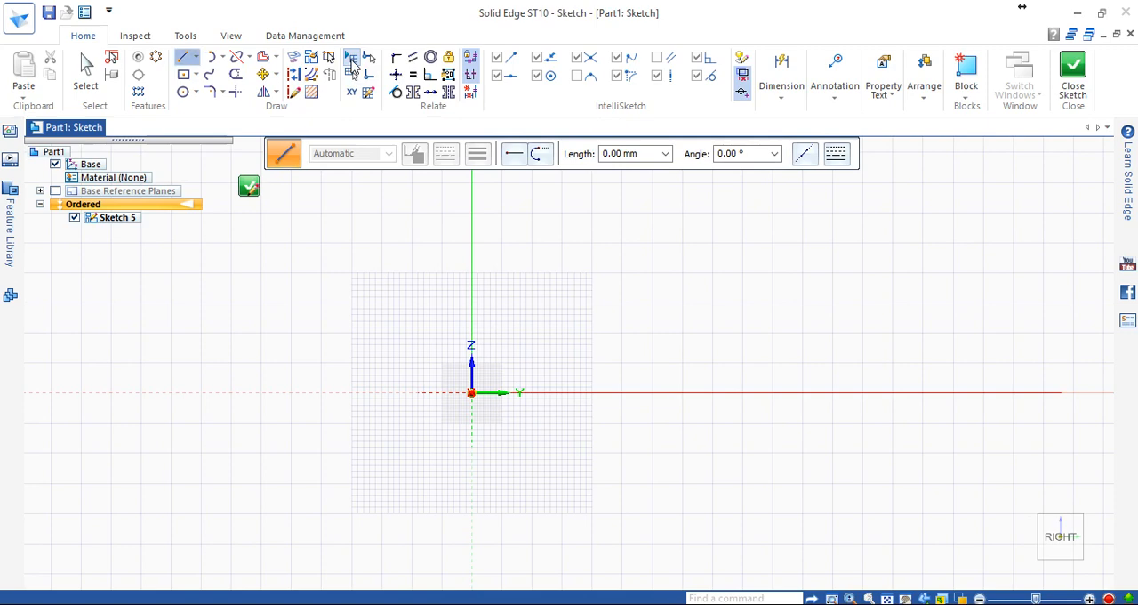
scroll(482, 407, down, 3)
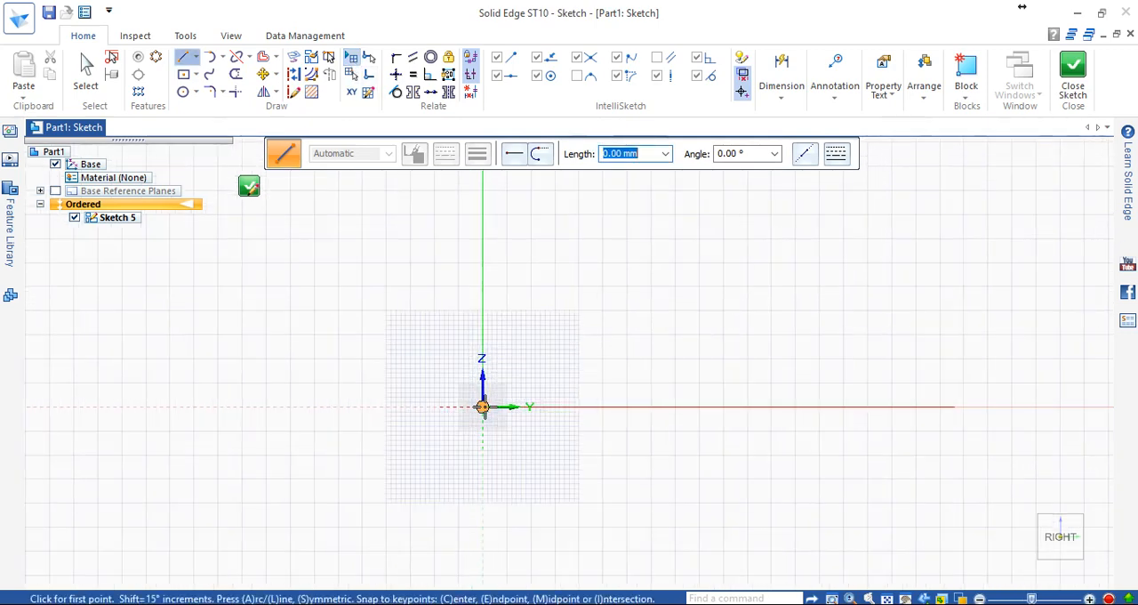
scroll(482, 406, up, 2)
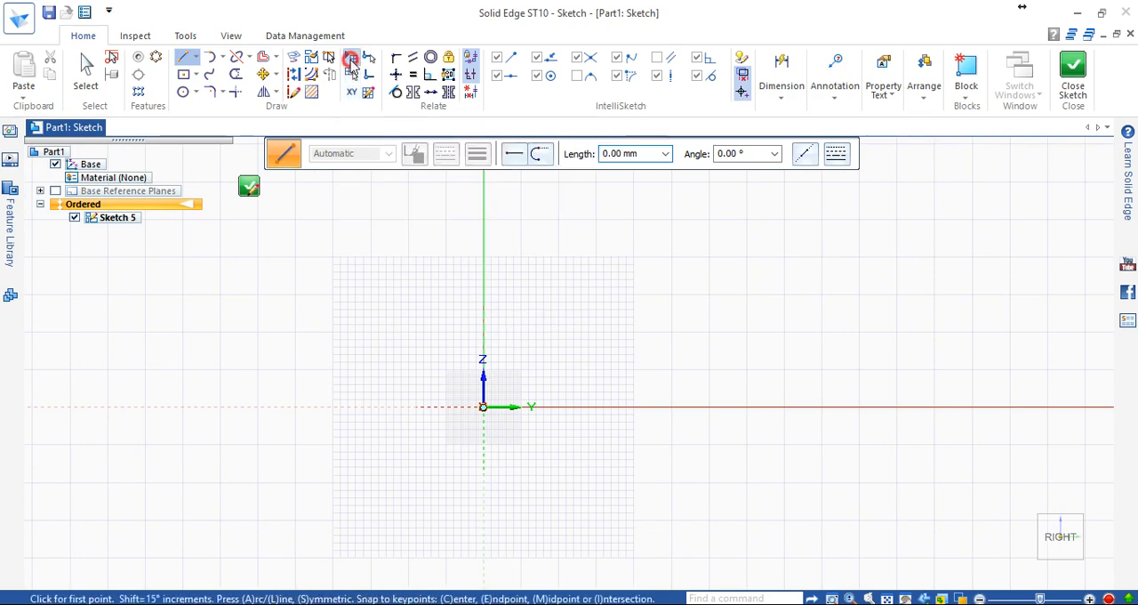
click(351, 60)
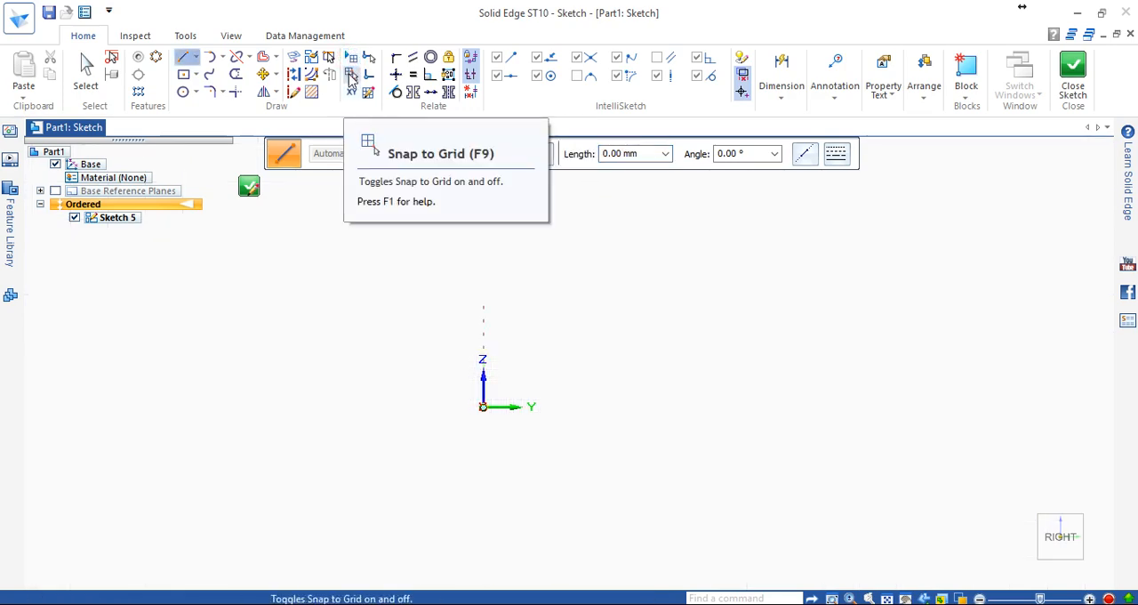
Try out grid snapping with the grid displayed, plus XY Key-in, switching each one back off.
click(351, 75)
click(351, 57)
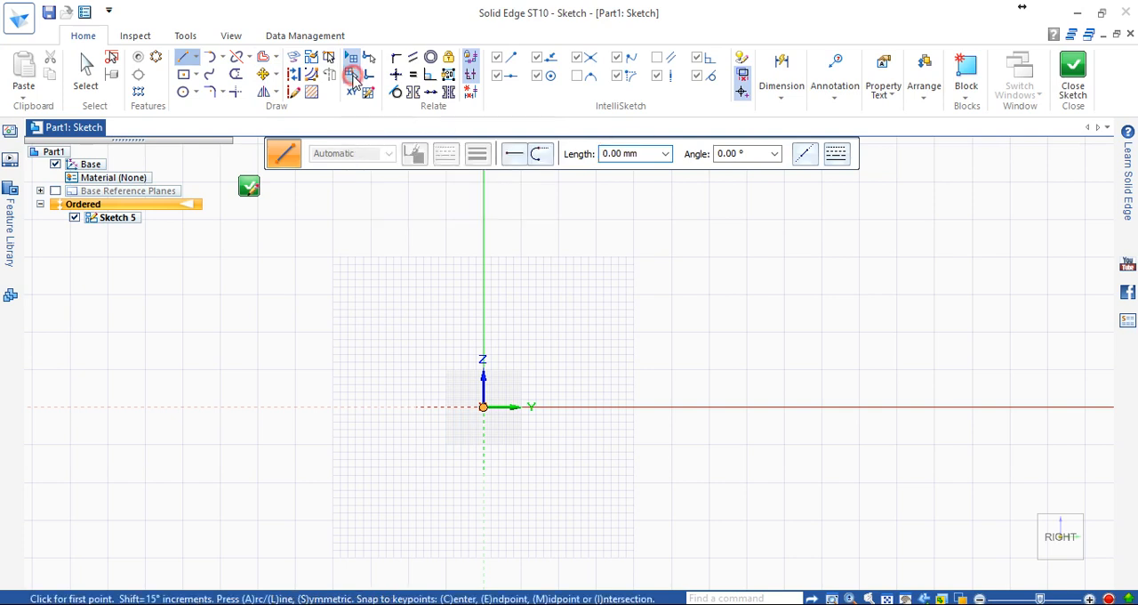
click(352, 57)
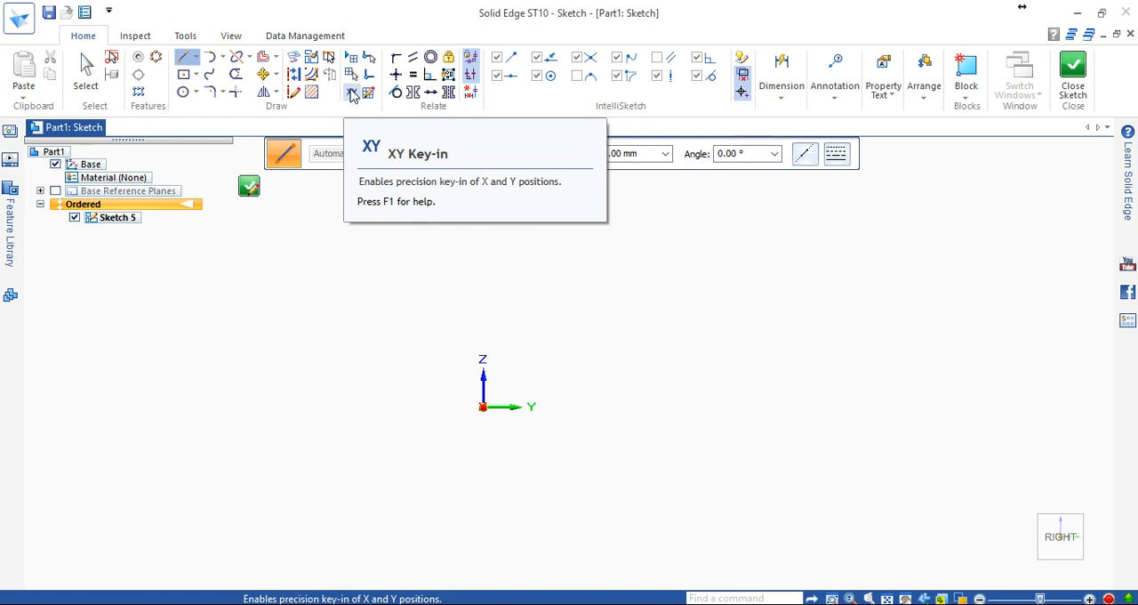
click(353, 93)
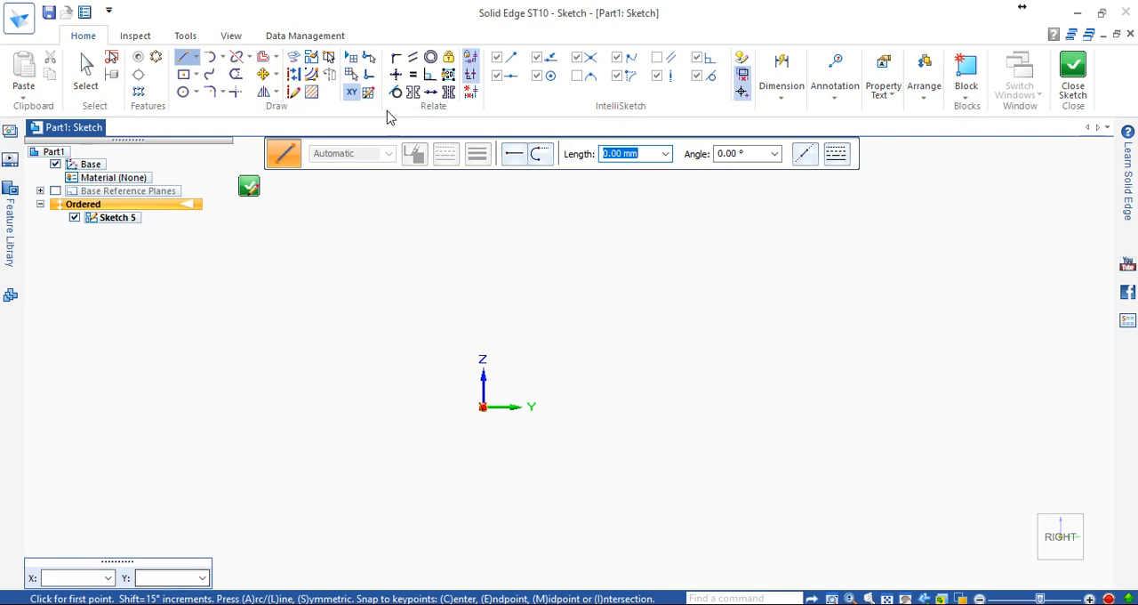
click(352, 92)
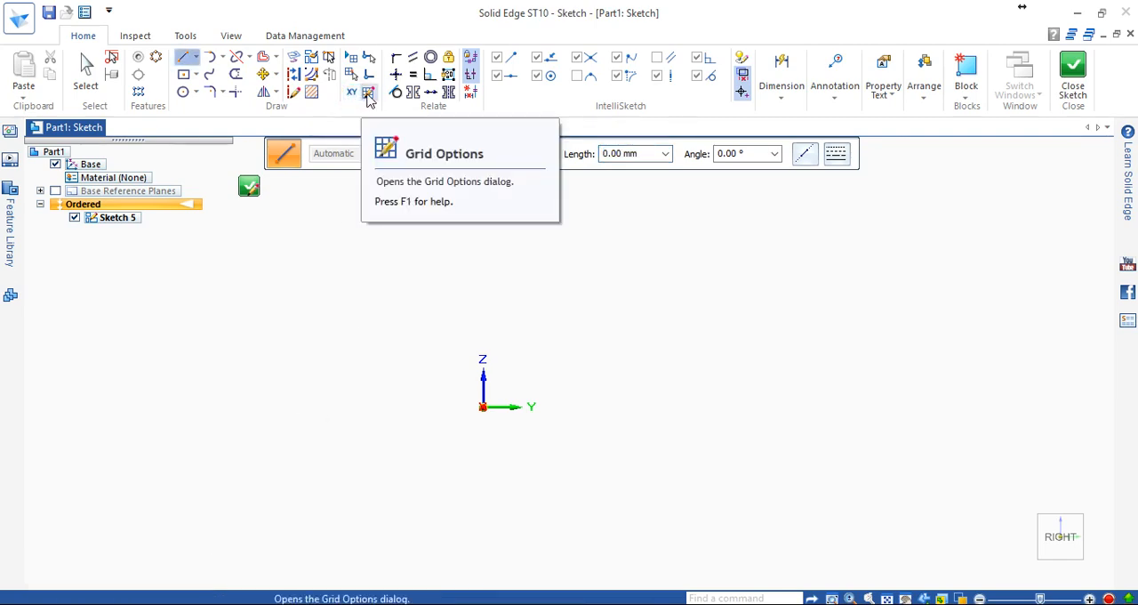
Enable Show grid in the Grid Options and return to the Line command.
click(369, 94)
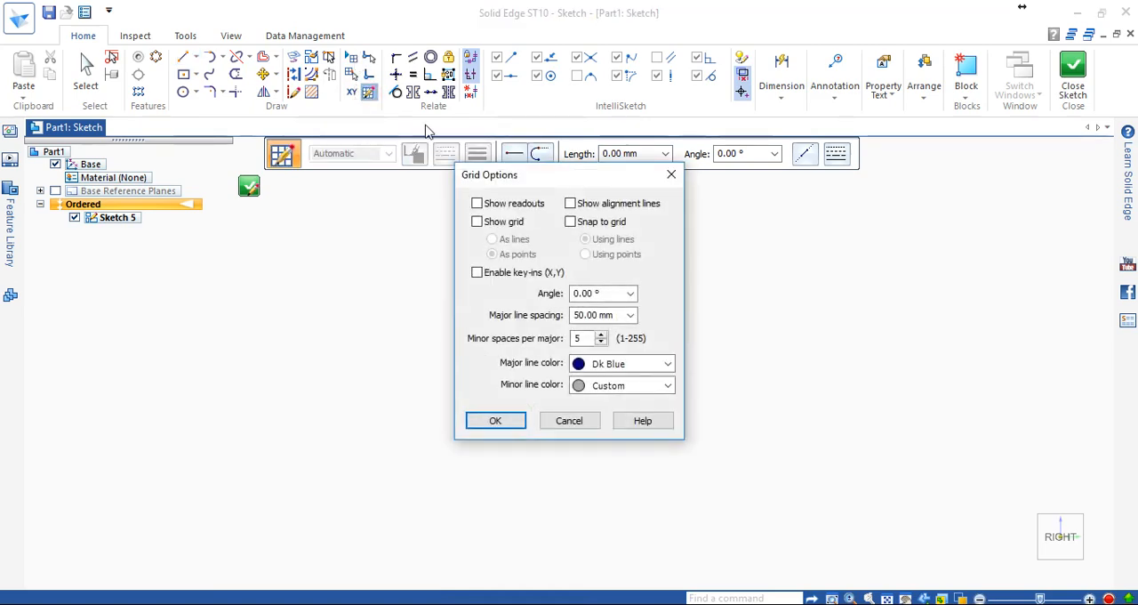
drag(545, 182, 931, 181)
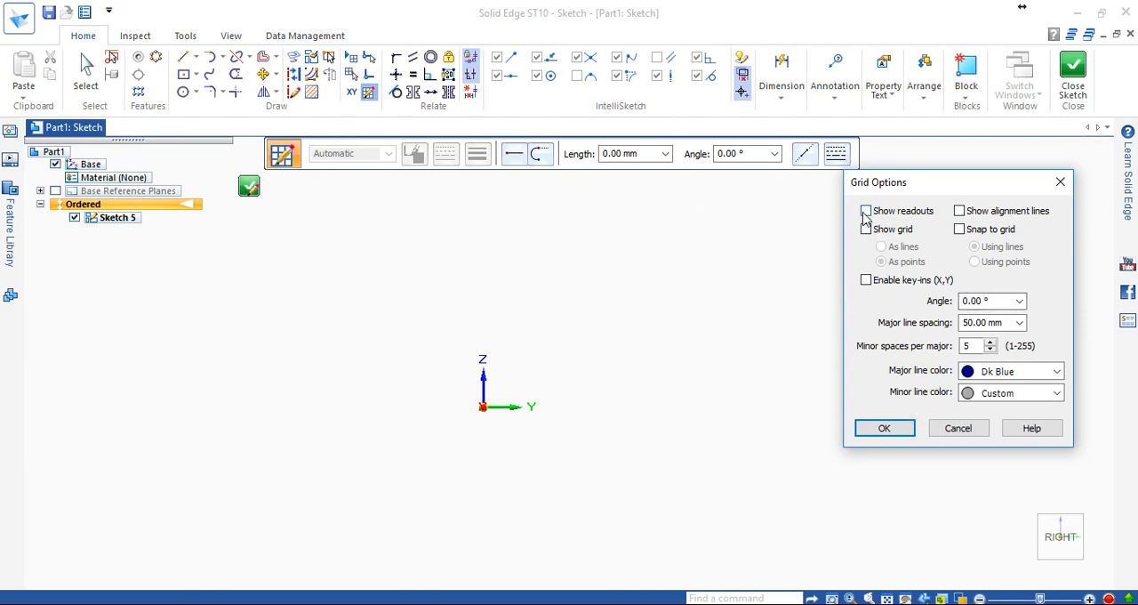
drag(925, 190, 971, 164)
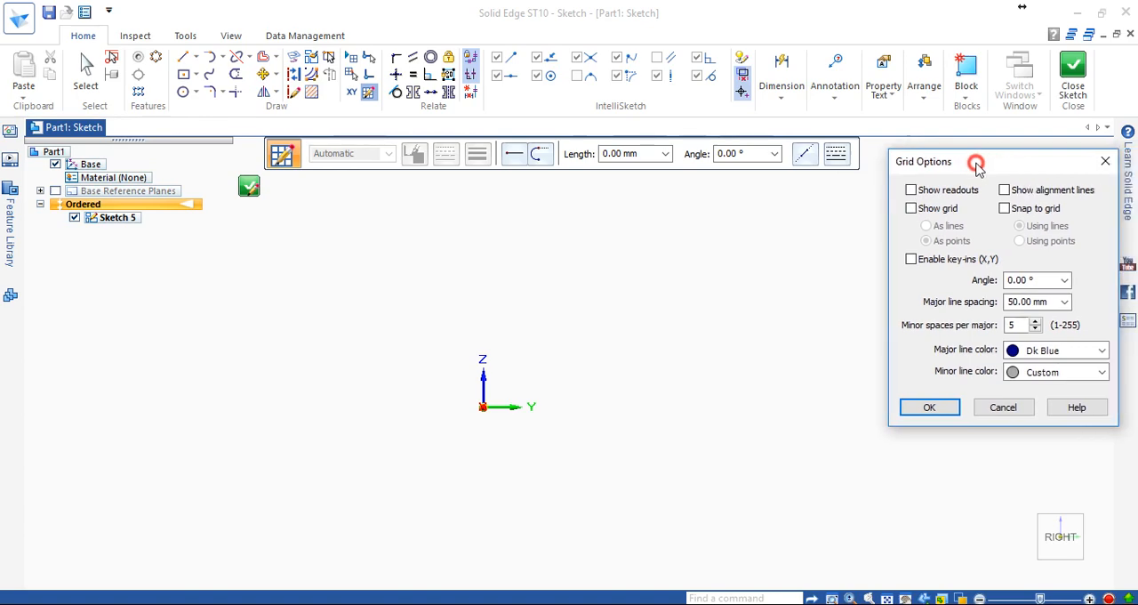
click(911, 210)
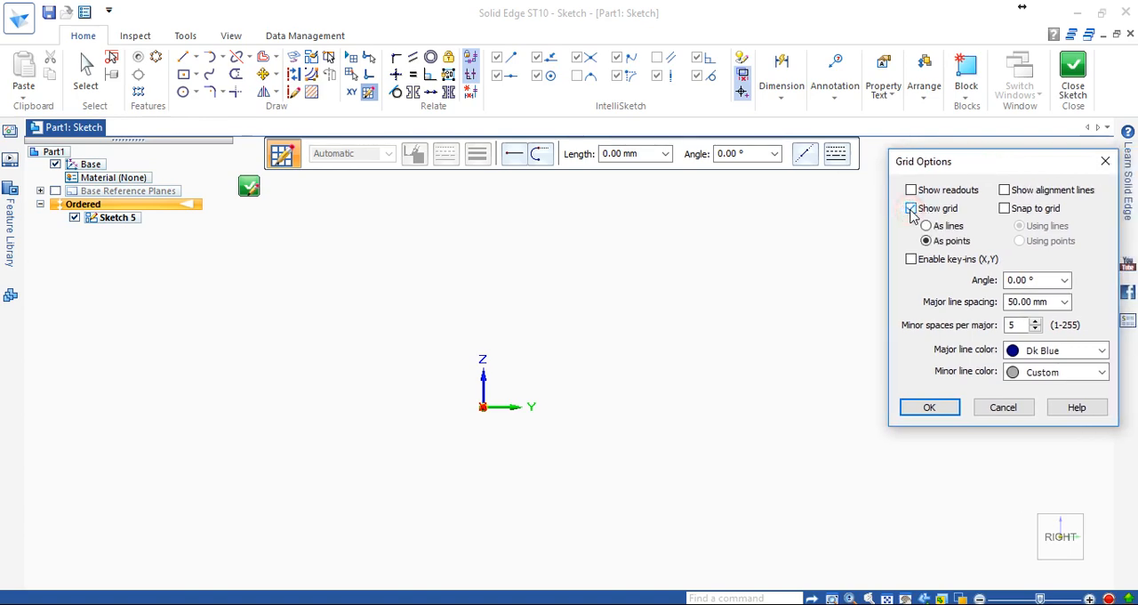
click(929, 408)
key(l)
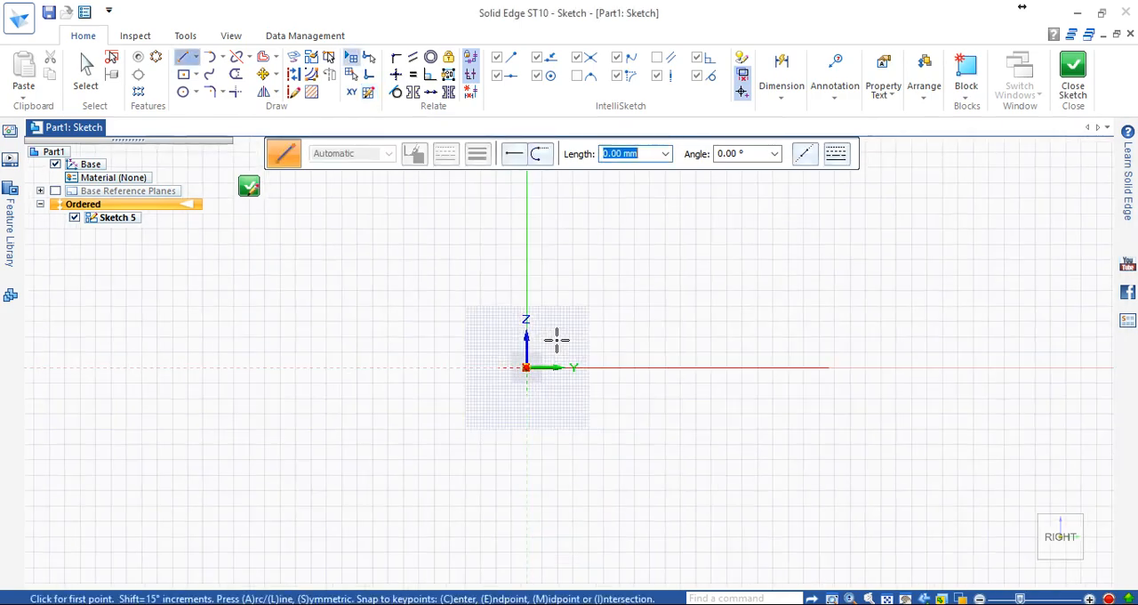
Enable Show readouts in the Grid Options, keep Show grid enabled, and check the coordinate readouts around the origin.
scroll(452, 381, down, 2)
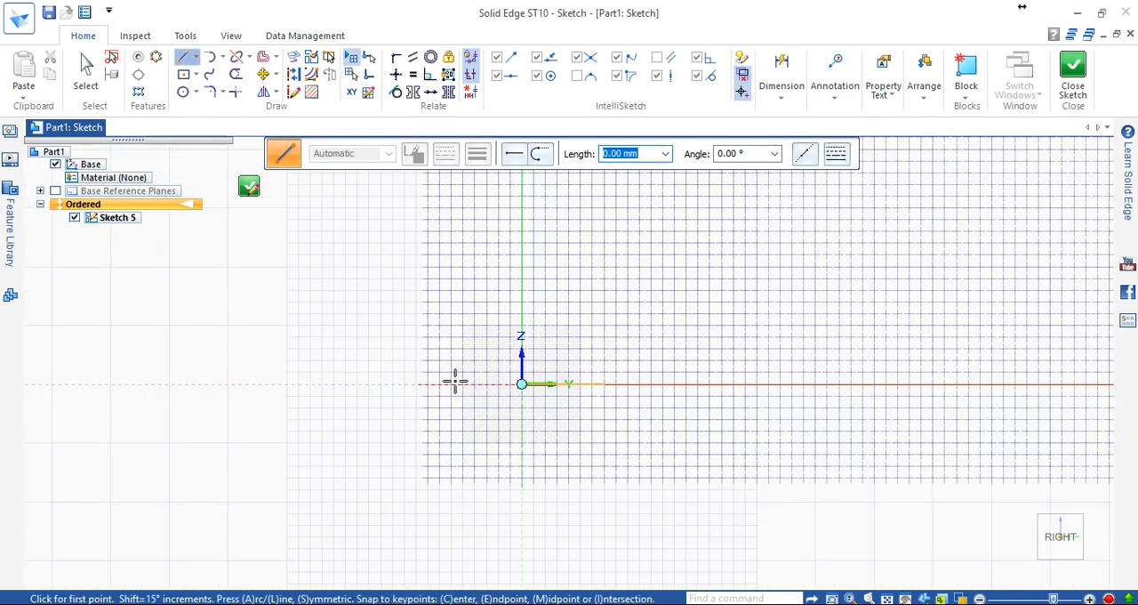
click(368, 92)
mouse_move(580, 182)
mouse_down()
mouse_move(790, 174)
mouse_move(1037, 221)
mouse_up()
click(936, 263)
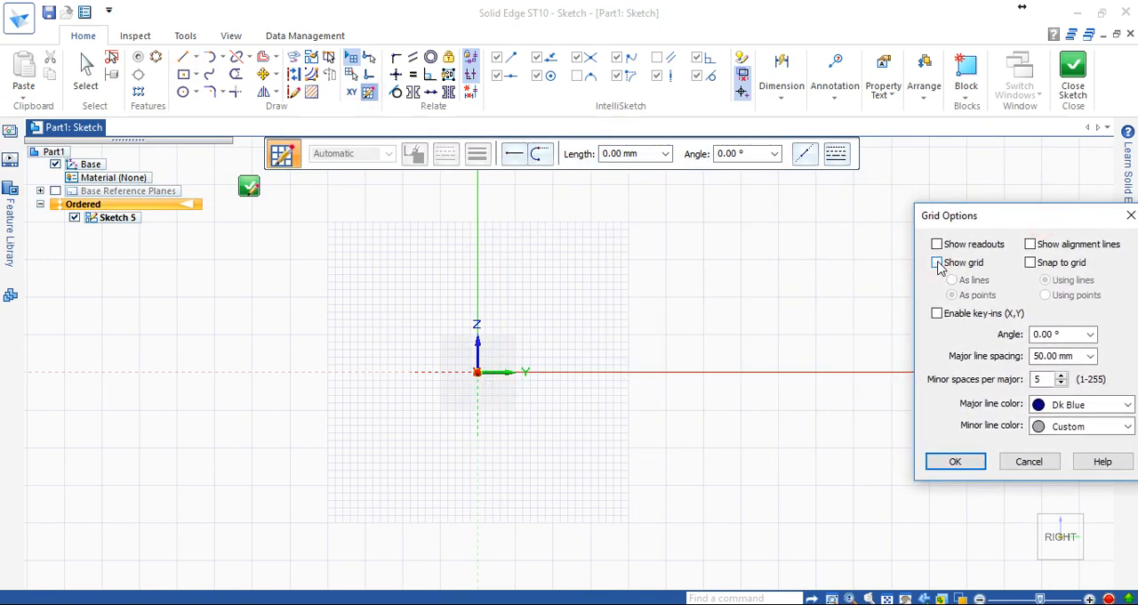
click(938, 245)
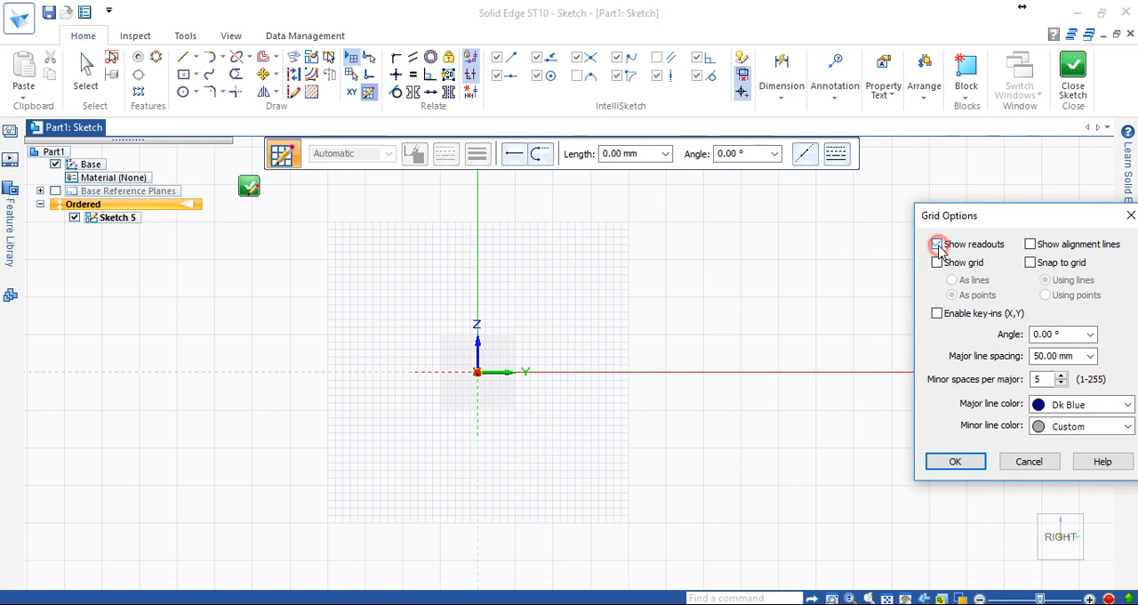
click(936, 263)
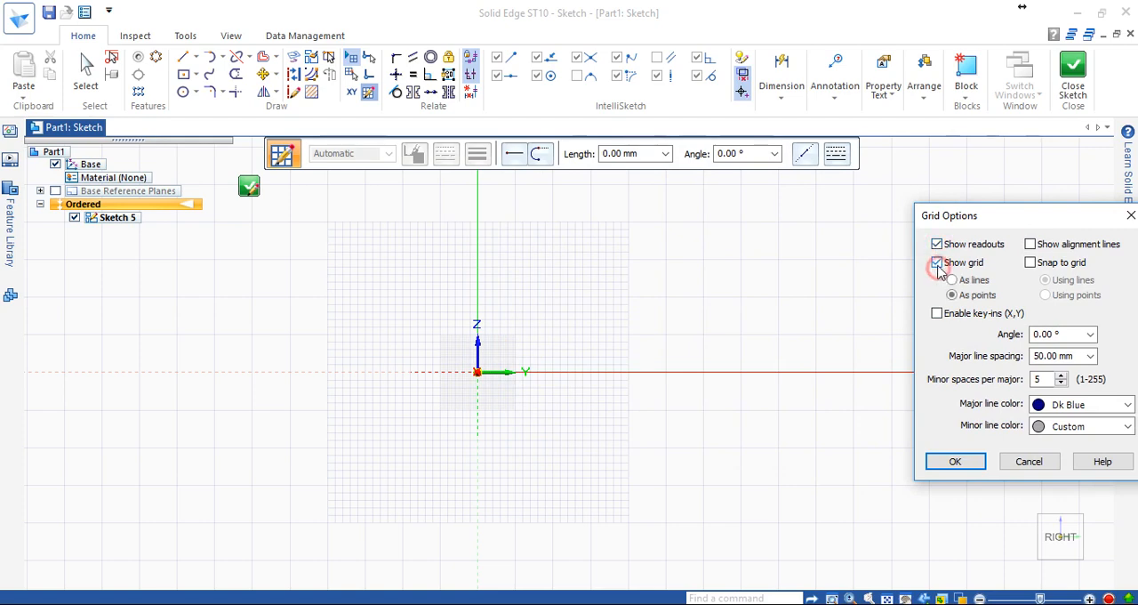
click(955, 462)
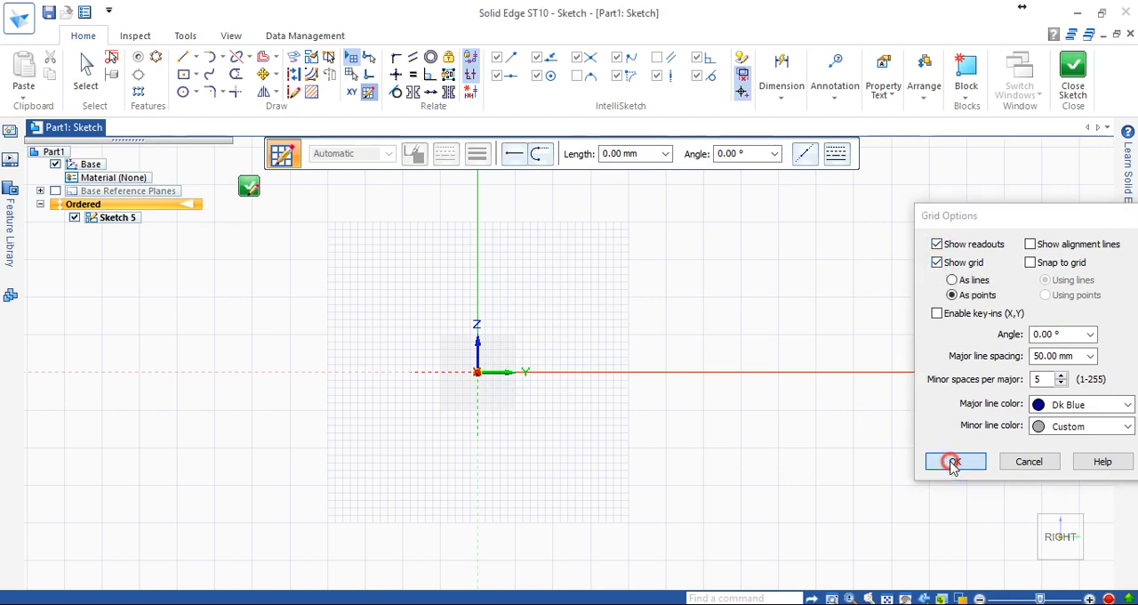
scroll(549, 354, up, 2)
scroll(490, 333, down, 3)
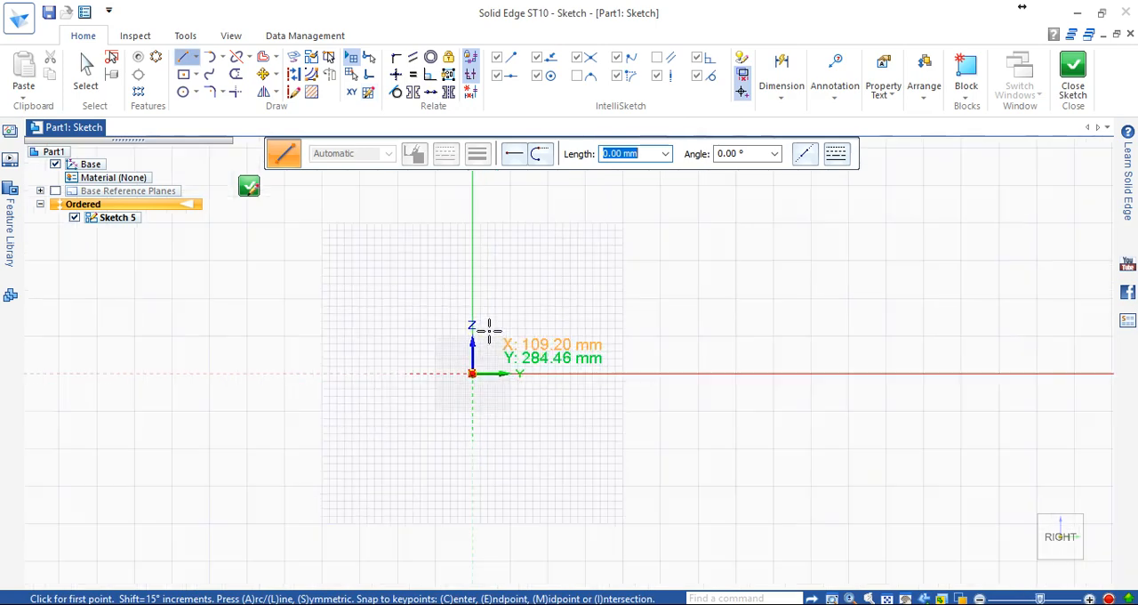
scroll(465, 311, up, 1)
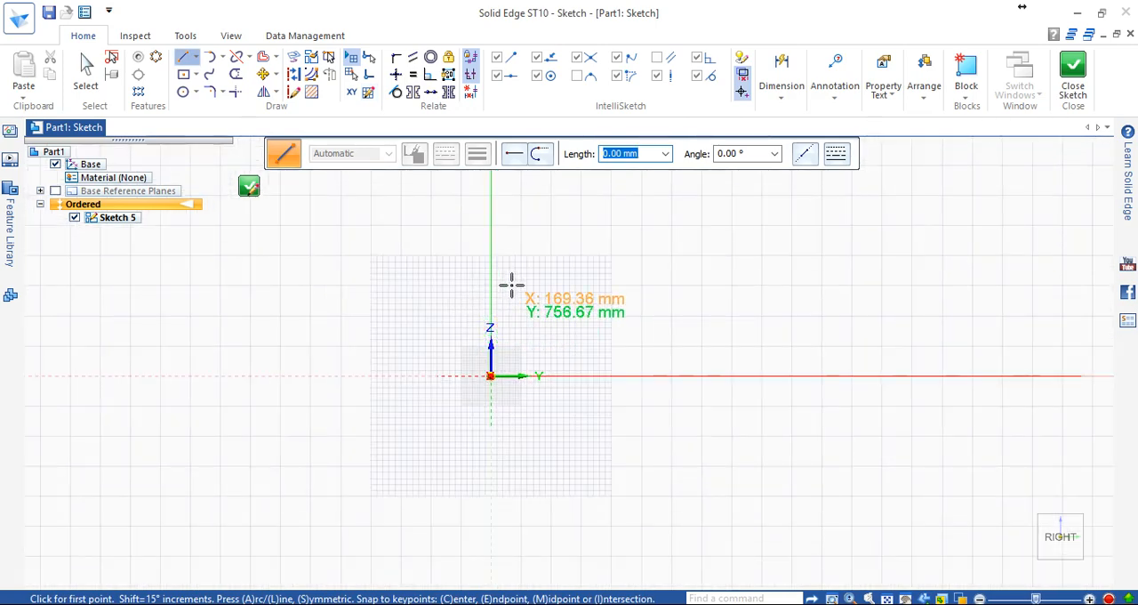
scroll(460, 324, down, 1)
scroll(482, 307, up, 2)
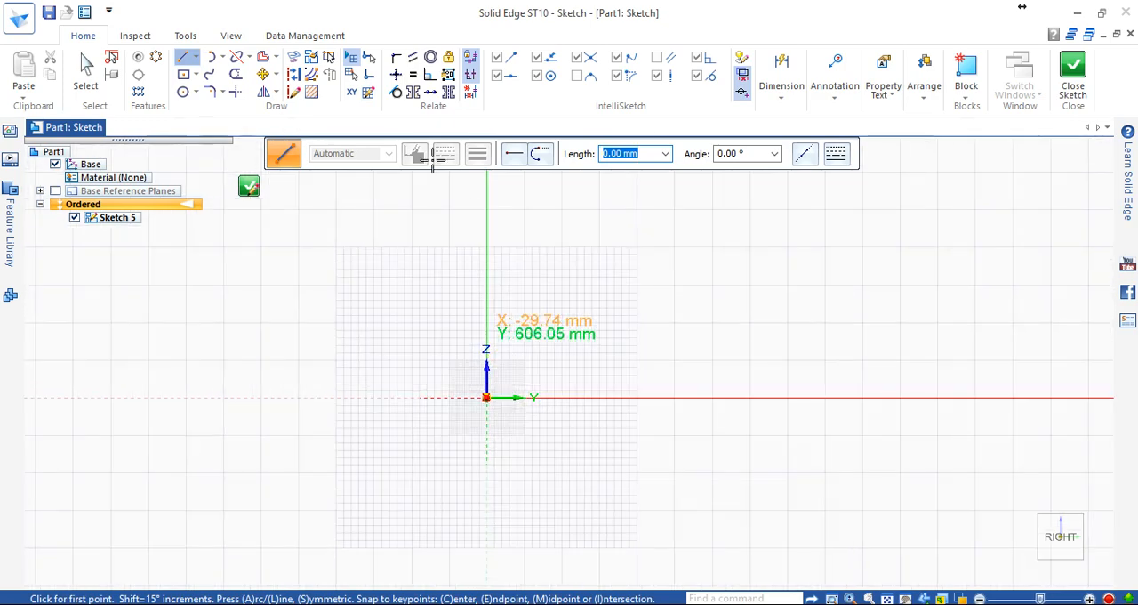
click(371, 95)
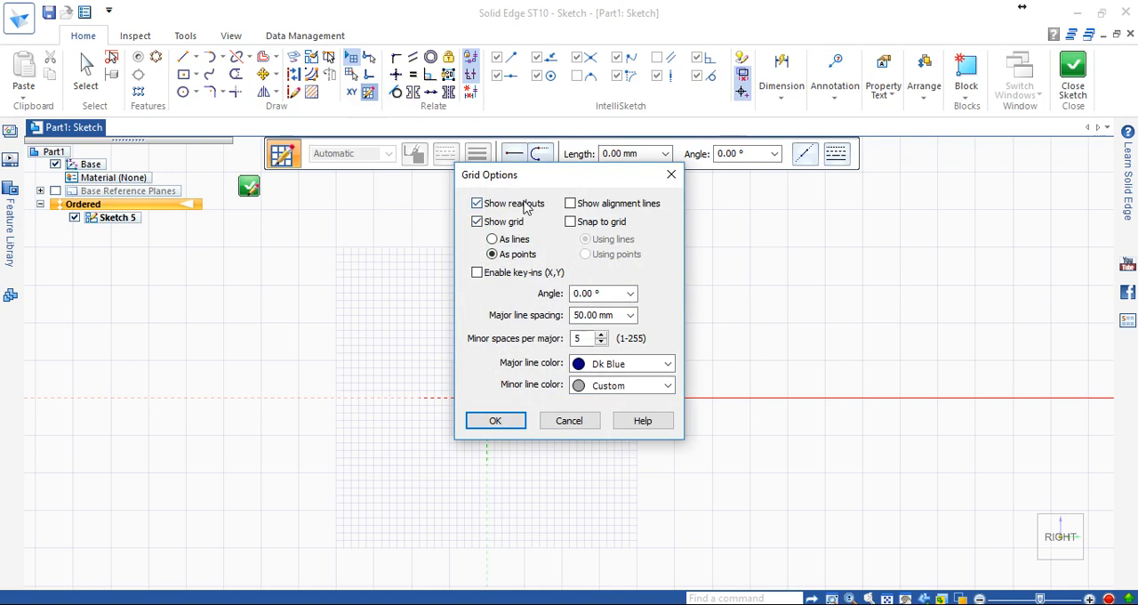
click(508, 419)
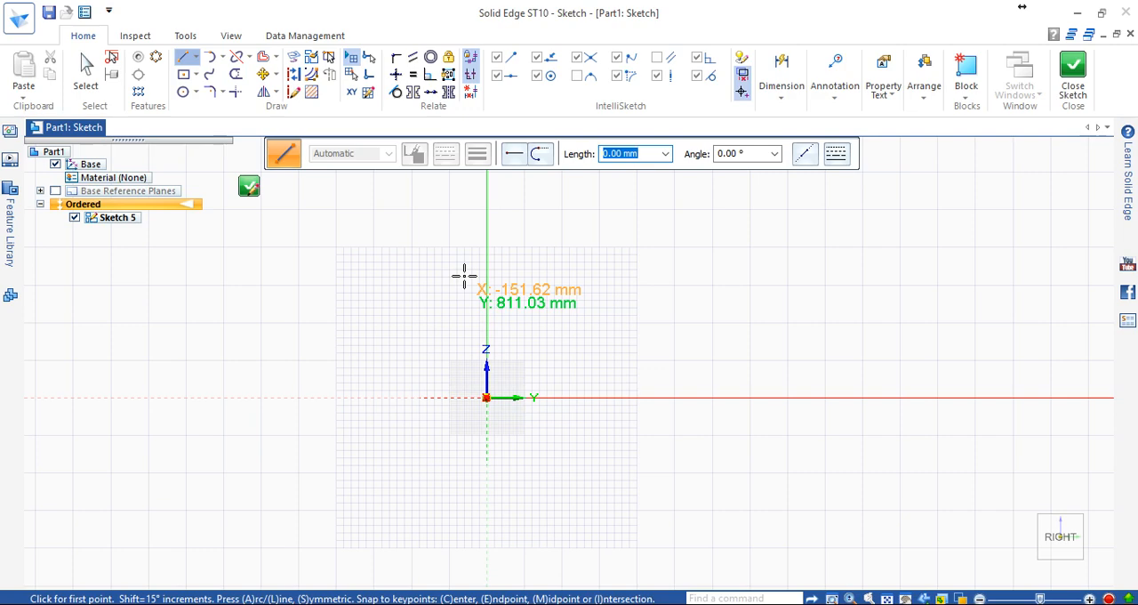
Draw a vertical line about 1016 mm long upward from the sketch origin.
click(182, 76)
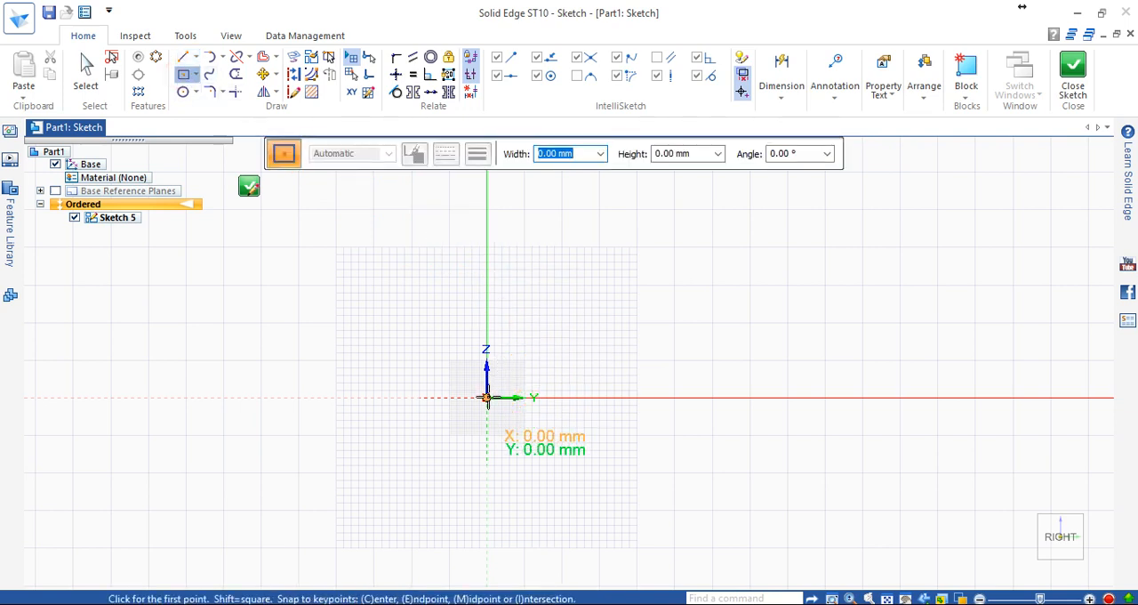
click(183, 56)
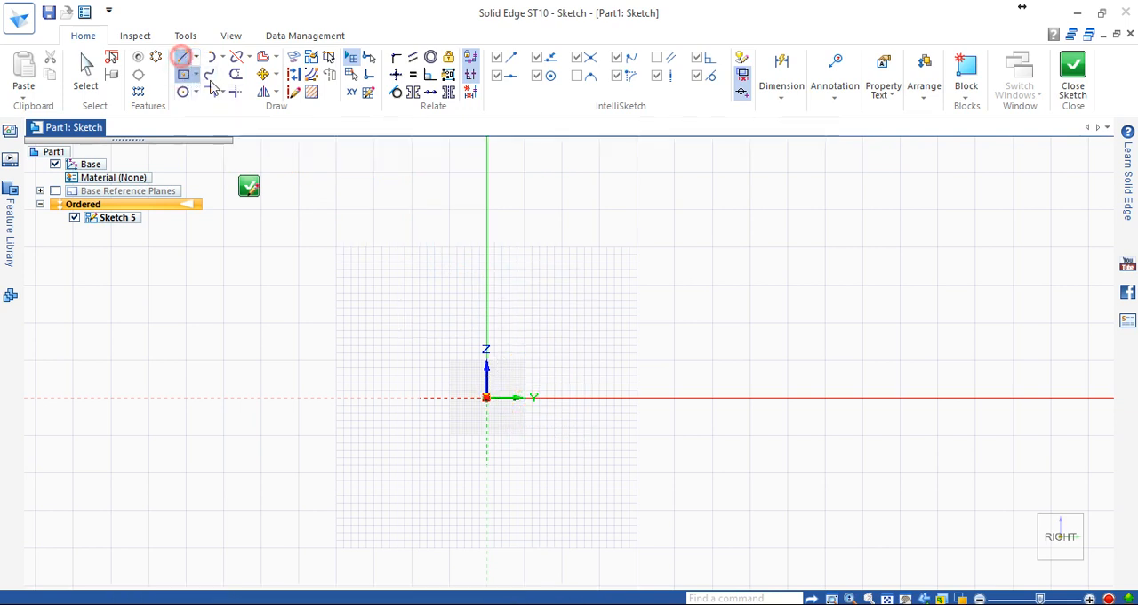
click(486, 398)
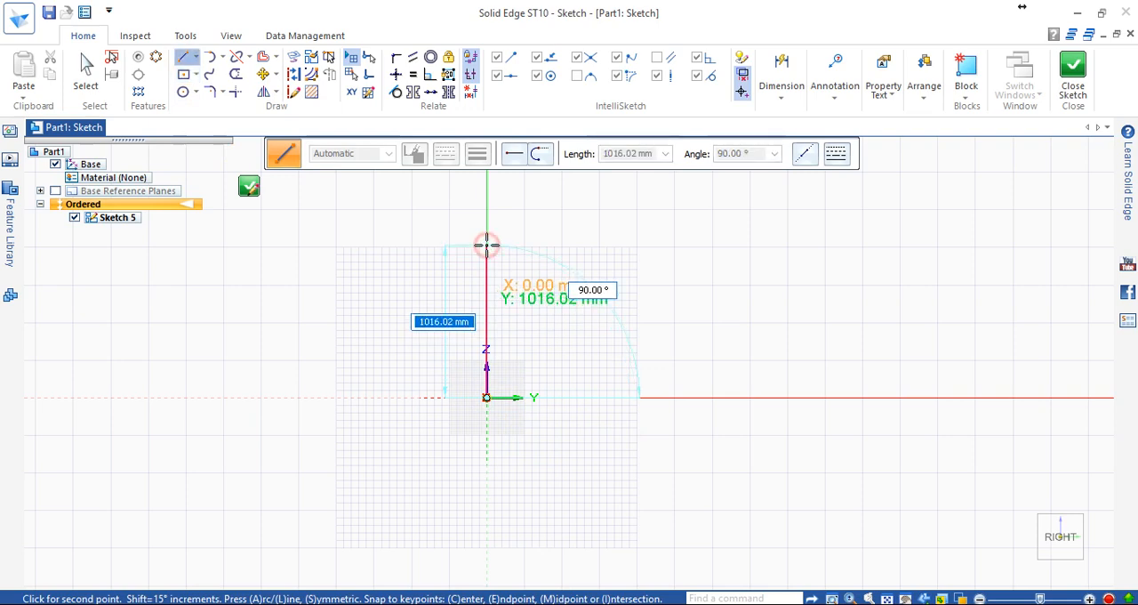
click(486, 244)
key(Escape)
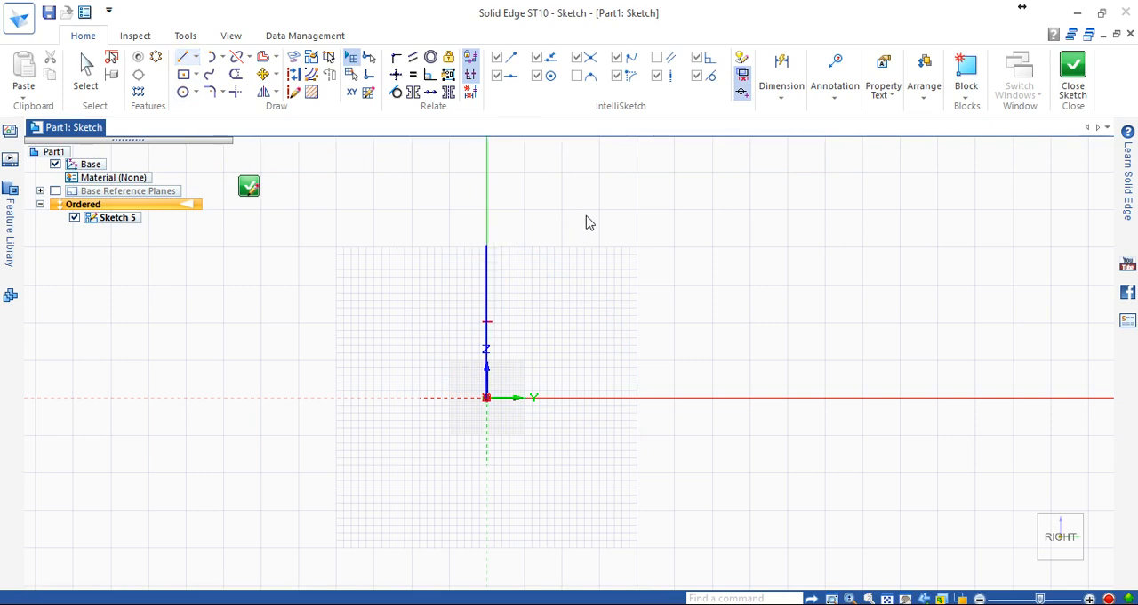
Dimension the vertical line's length, placing the dimension on the side opposite the positive Y axis, and exit the command.
click(779, 78)
click(784, 151)
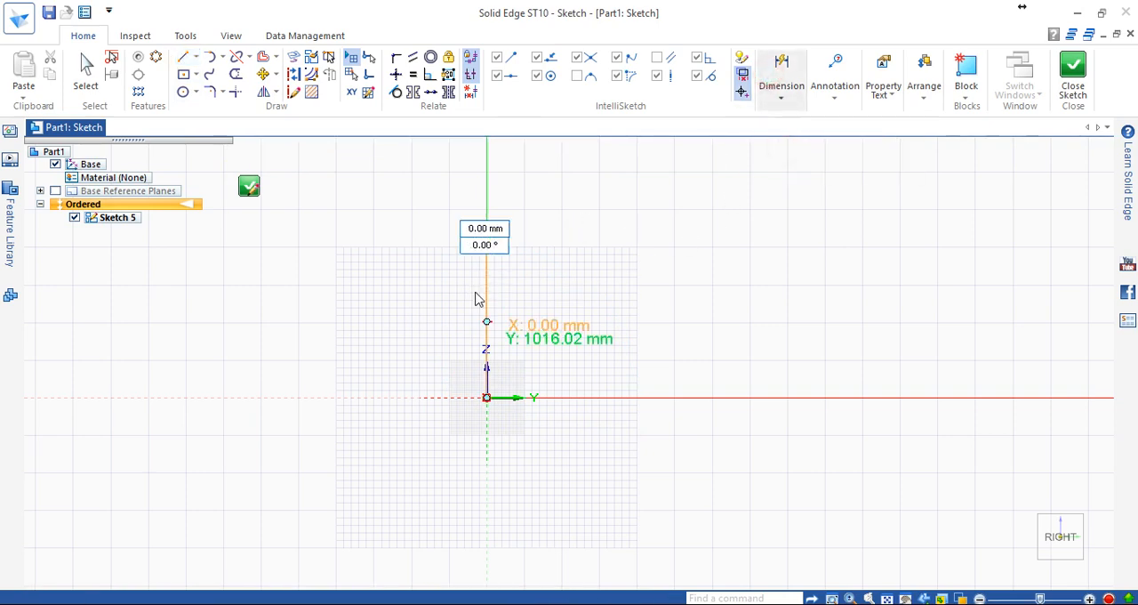
click(488, 293)
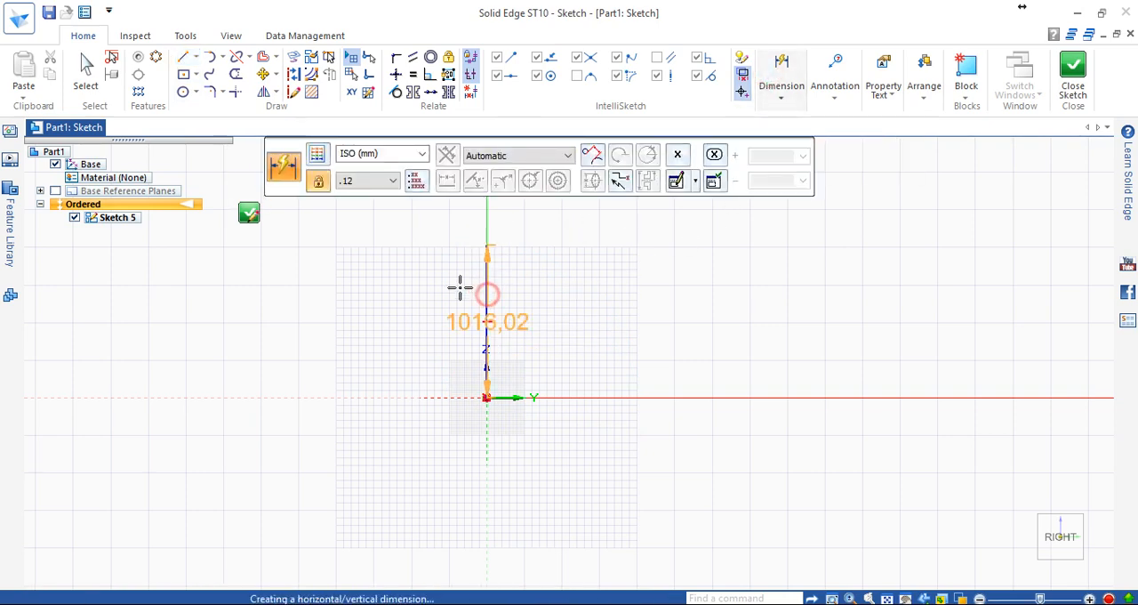
click(265, 285)
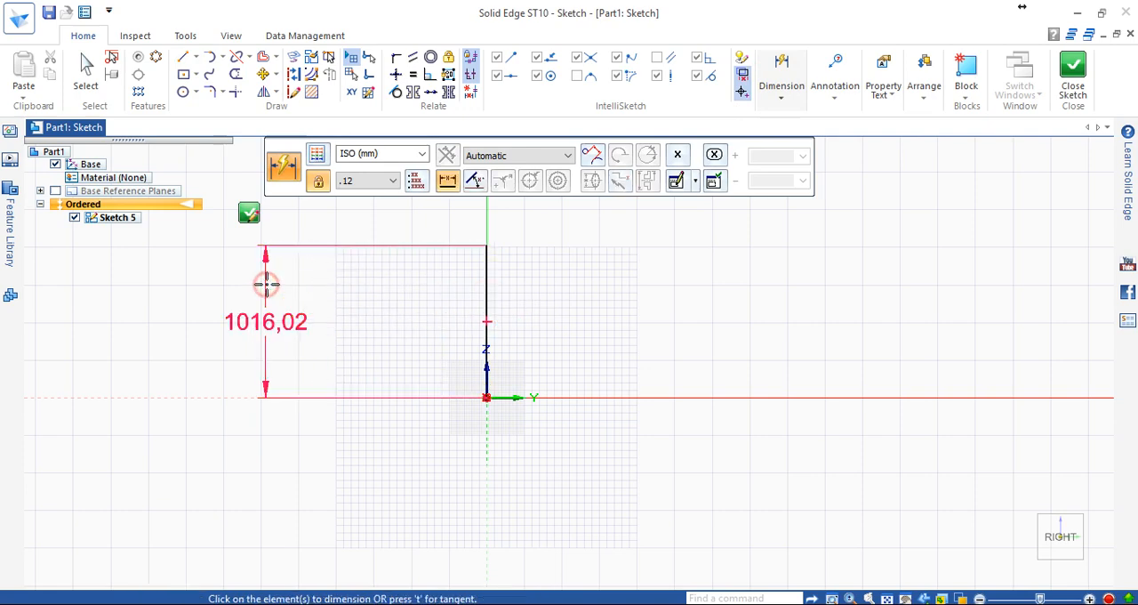
scroll(700, 342, down, 2)
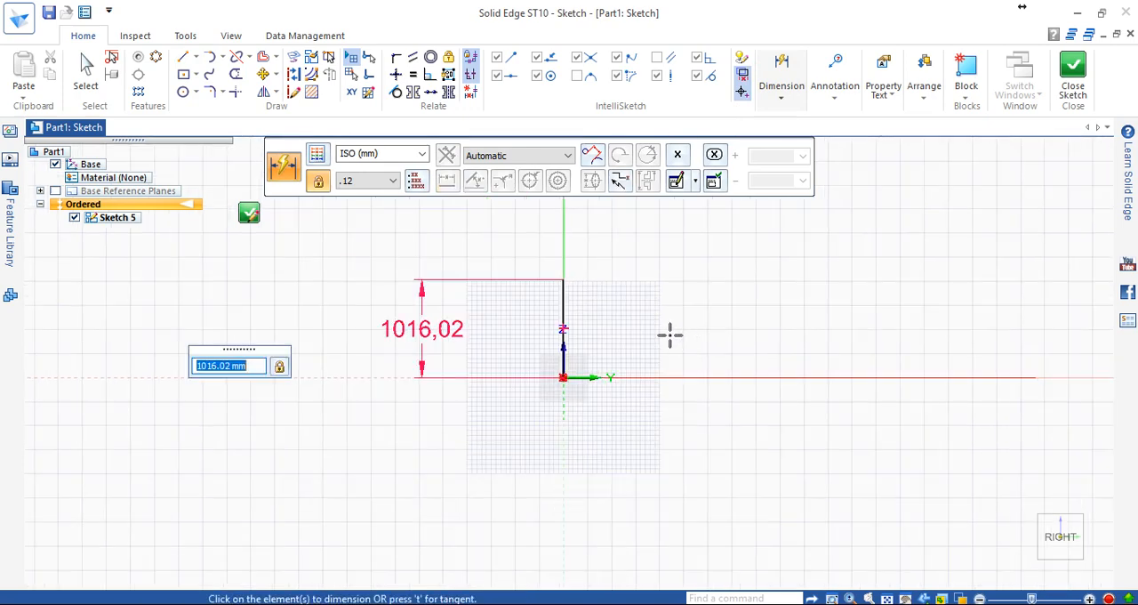
scroll(671, 336, up, 2)
key(Escape)
scroll(671, 335, up, 1)
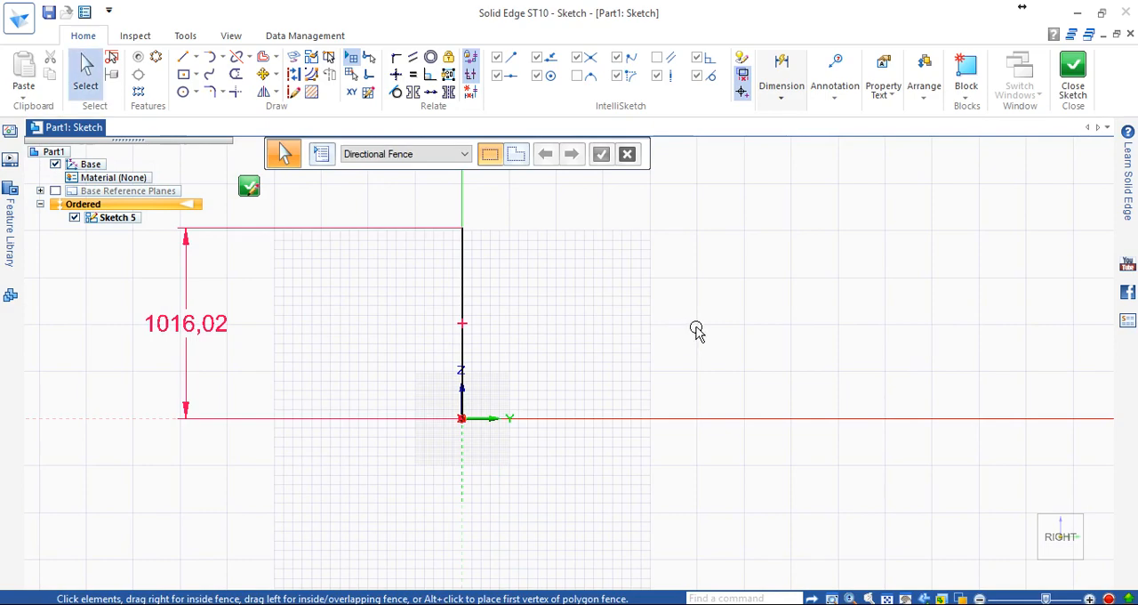
Enable Show alignment lines in the Grid Options.
scroll(694, 328, down, 2)
scroll(481, 331, up, 1)
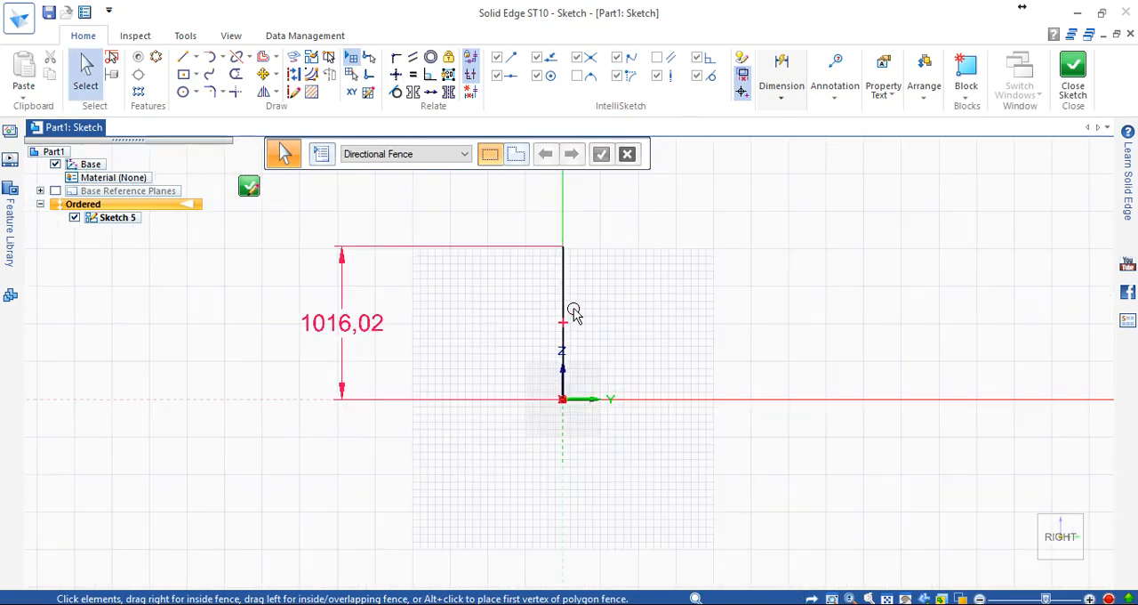
scroll(567, 312, up, 2)
scroll(528, 318, down, 2)
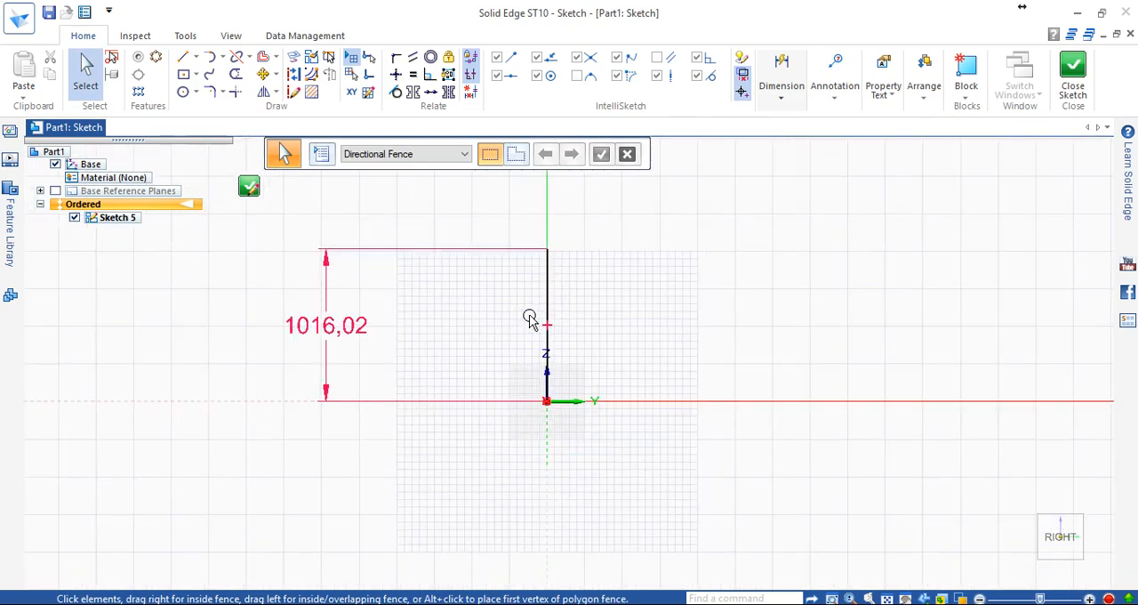
scroll(551, 350, up, 1)
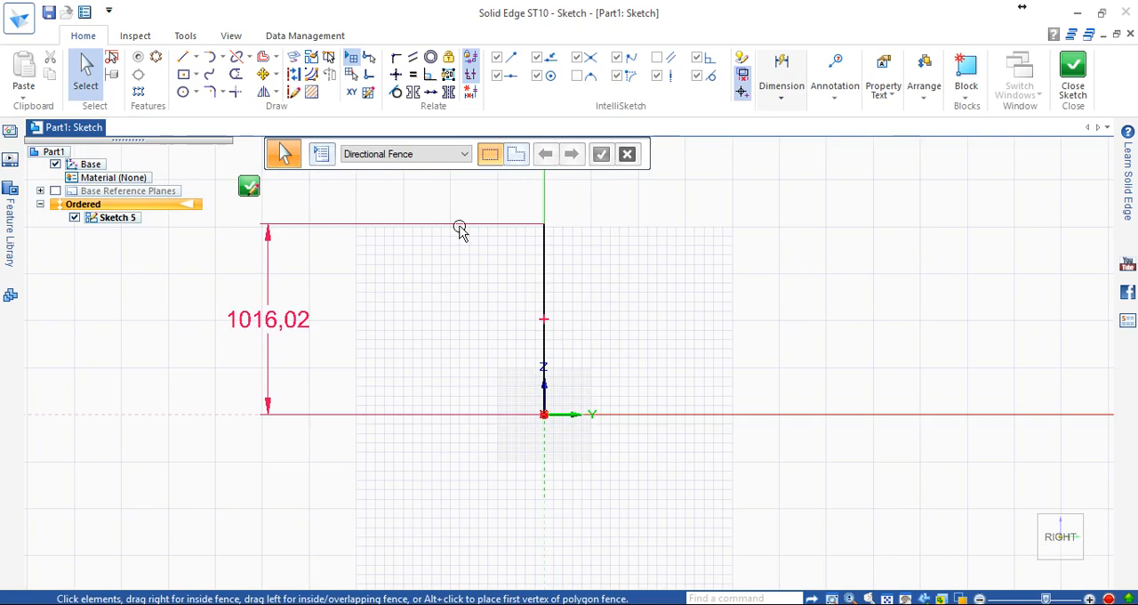
click(368, 93)
drag(595, 178, 910, 174)
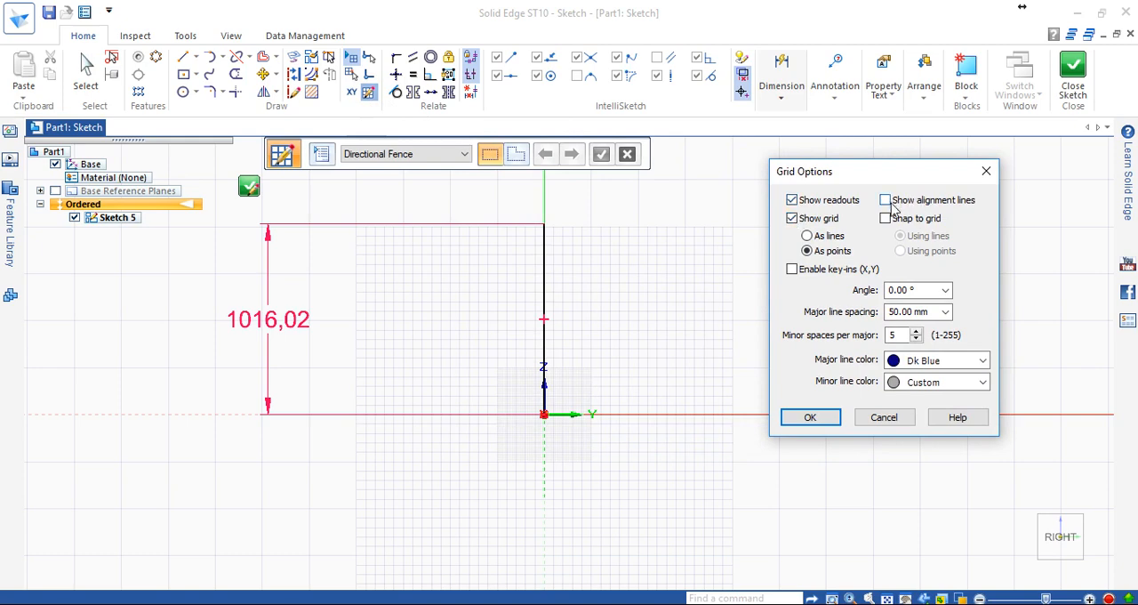
click(885, 201)
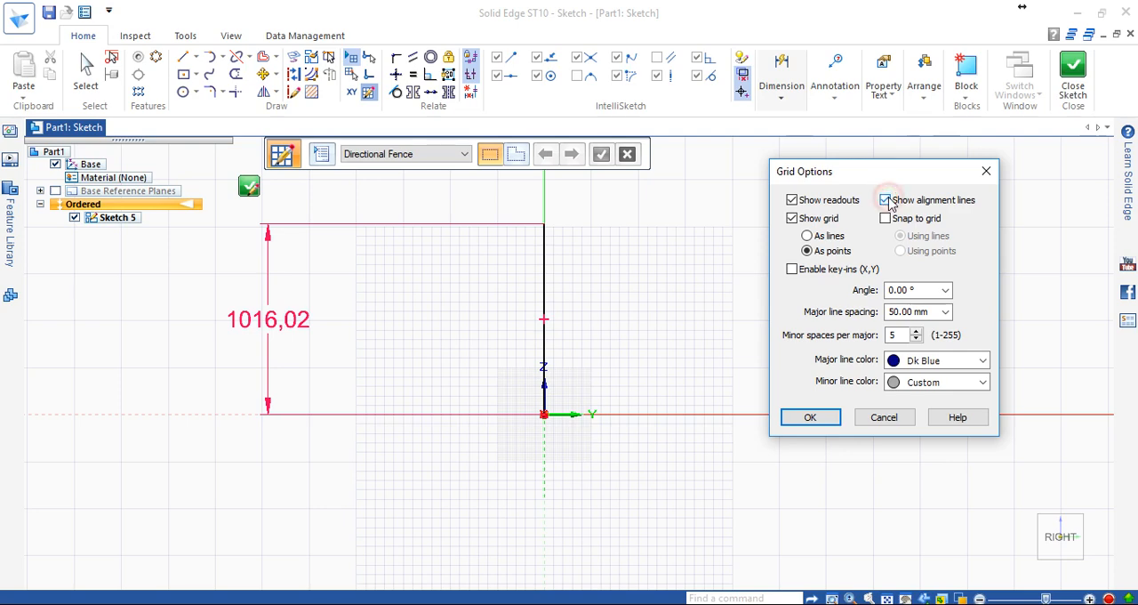
click(823, 416)
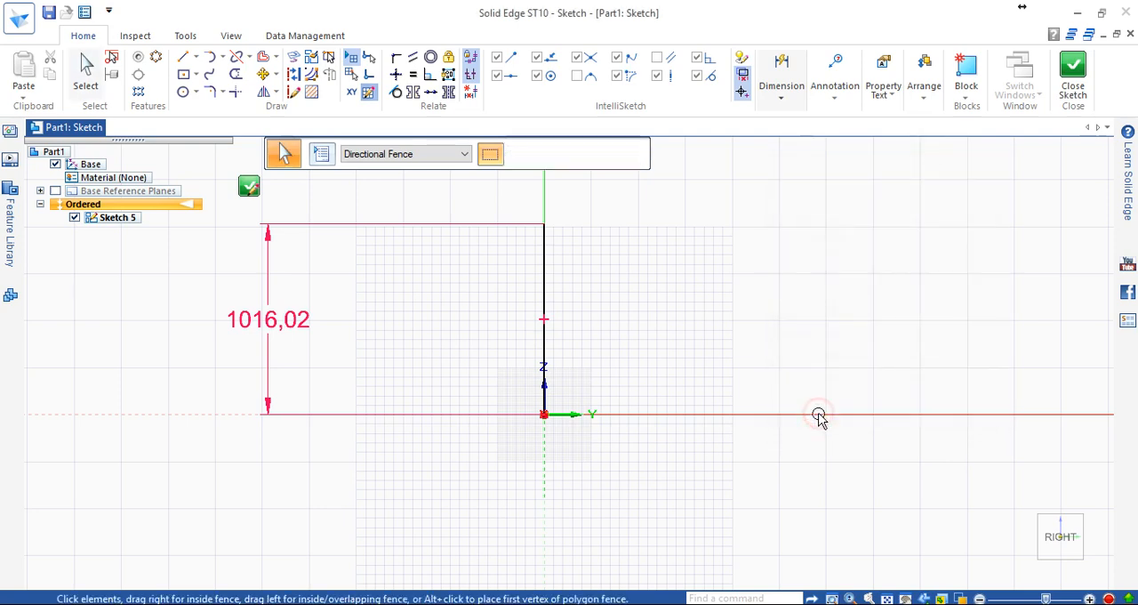
Draw a sloped line about 1430 mm long at about 45° from the sketch origin, ending level with the vertical line's upper endpoint.
scroll(554, 366, down, 3)
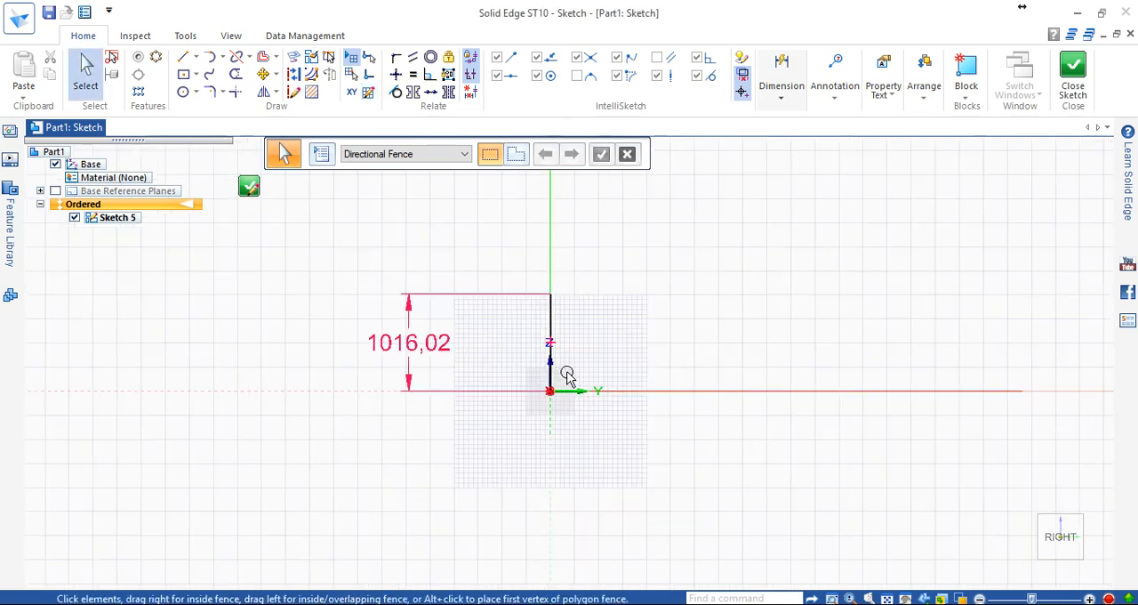
scroll(565, 370, up, 3)
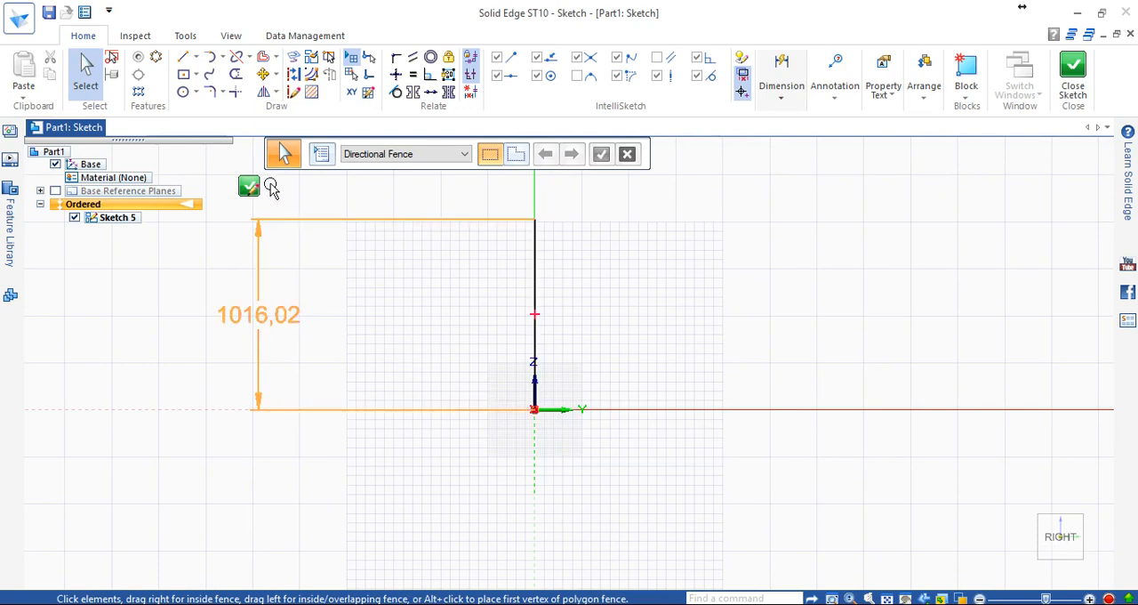
click(181, 62)
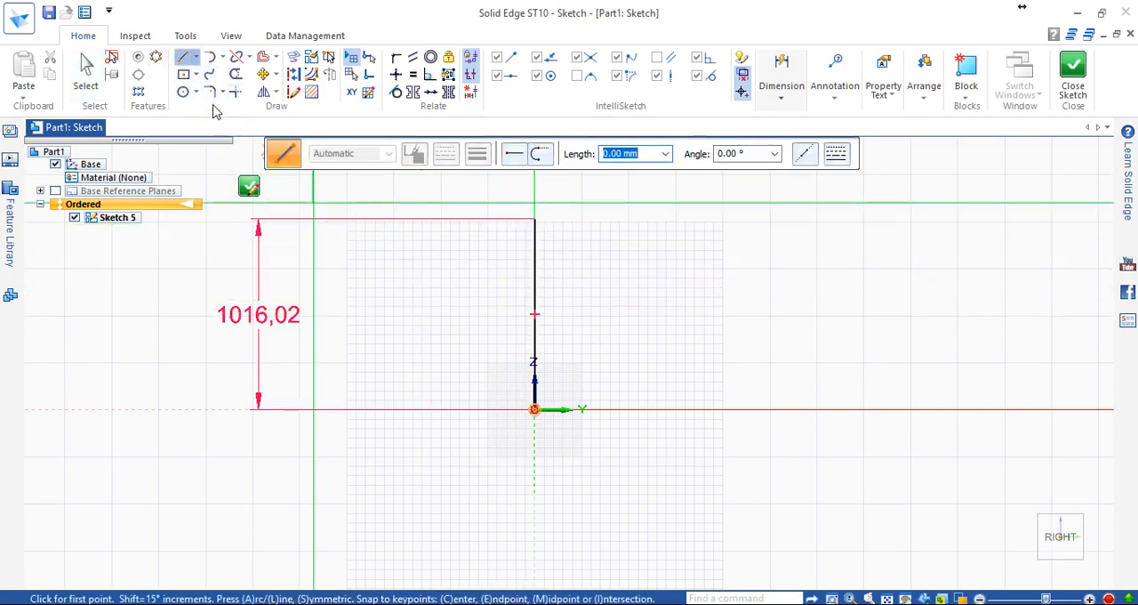
click(183, 74)
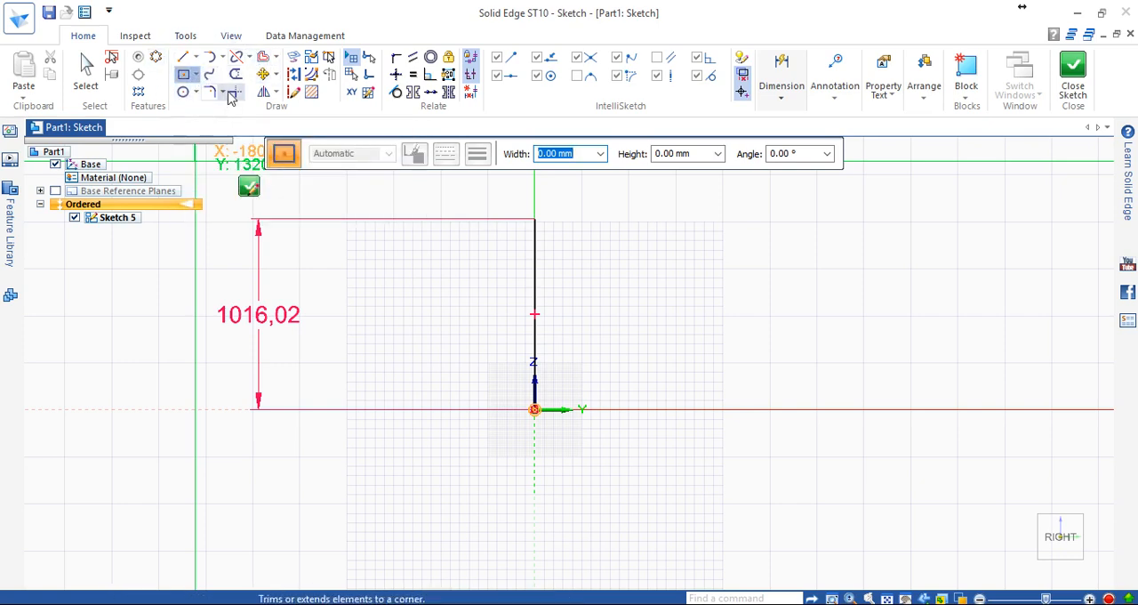
click(188, 58)
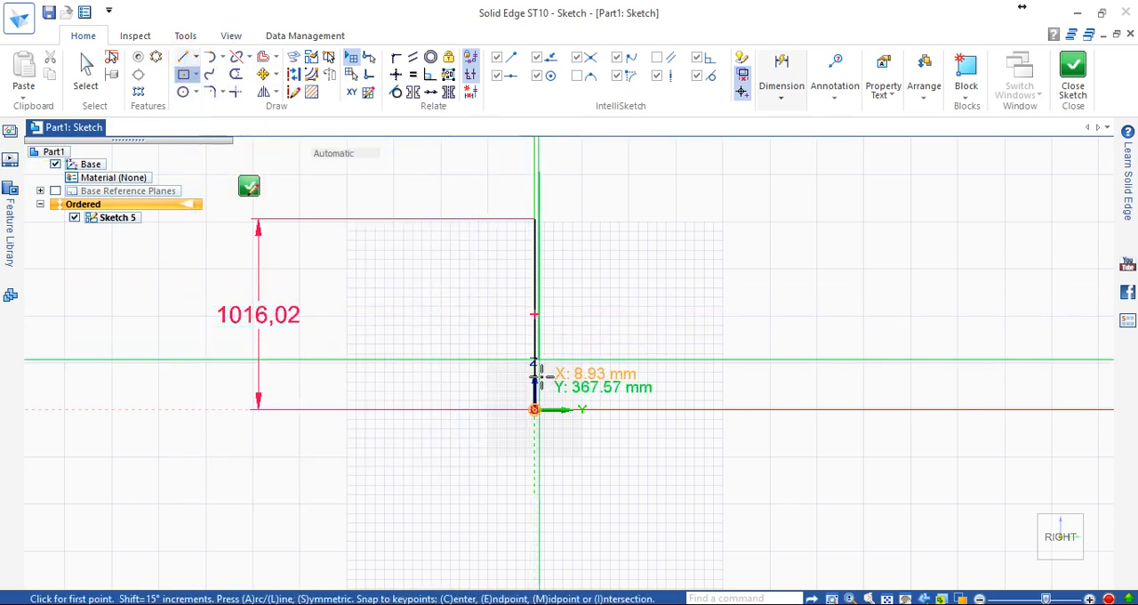
click(534, 409)
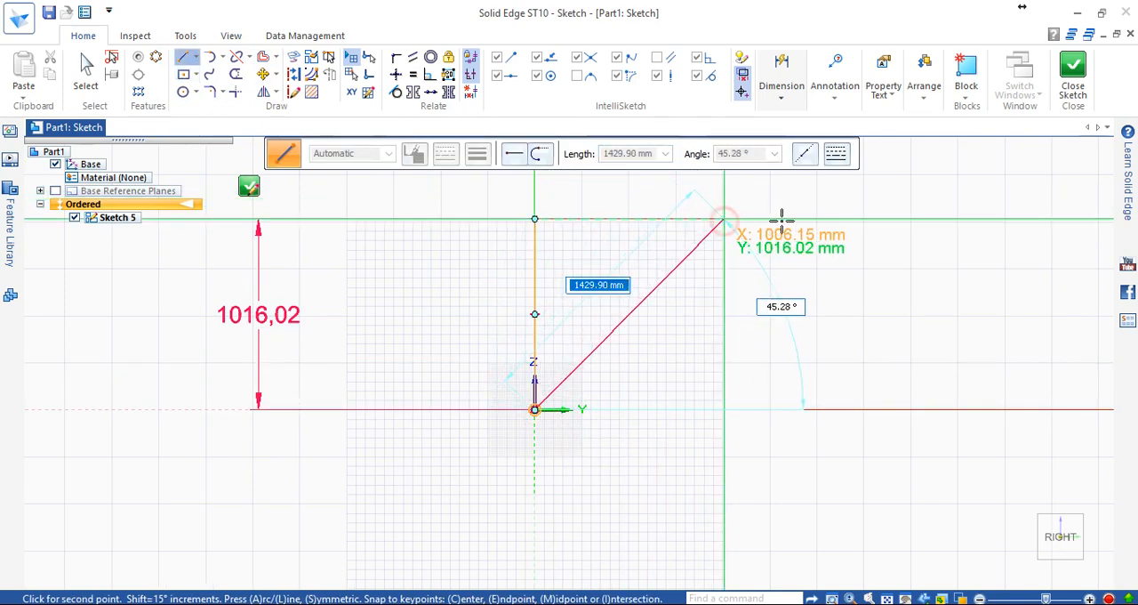
click(722, 220)
key(Escape)
scroll(795, 228, up, 2)
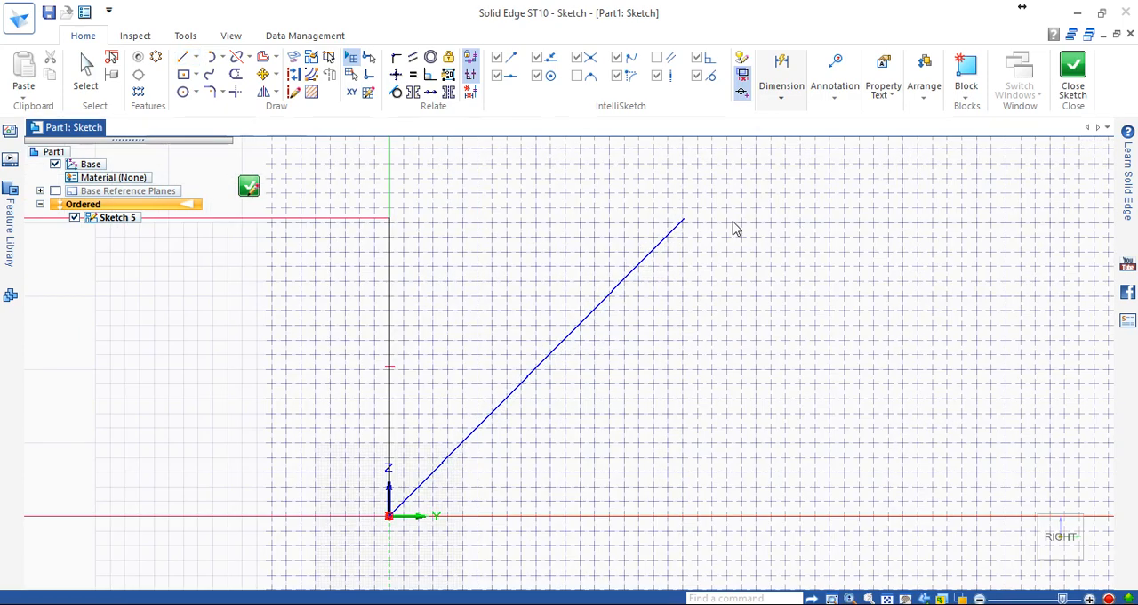
scroll(729, 231, down, 4)
scroll(810, 192, up, 2)
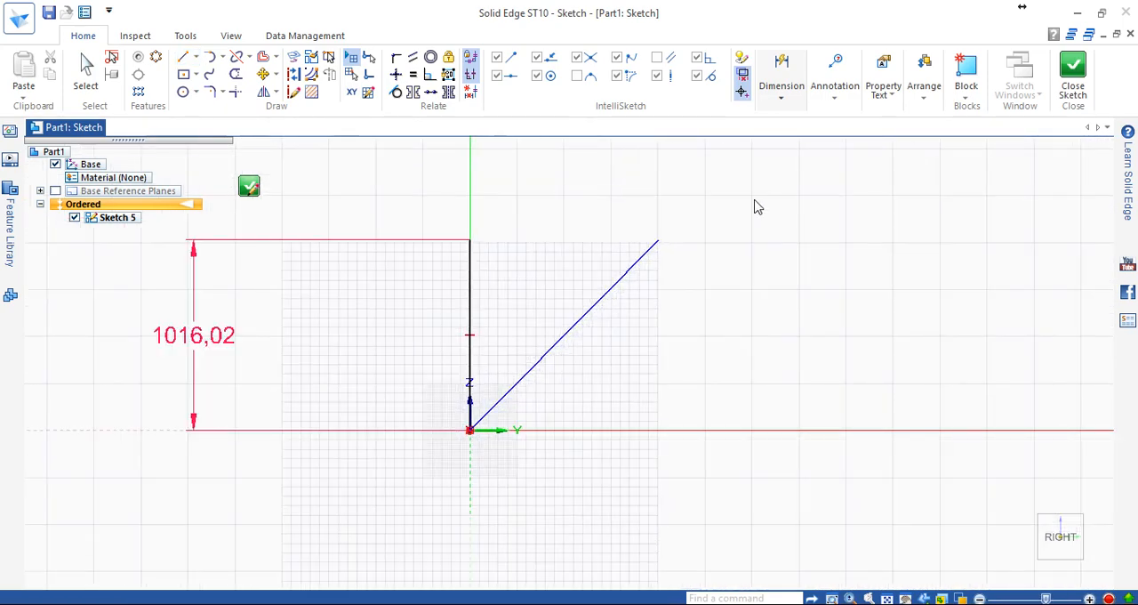
In the Grid Options, enable Snap to grid and Enable key-ins (X,Y), show the grid as lines and disable Show readouts.
click(368, 92)
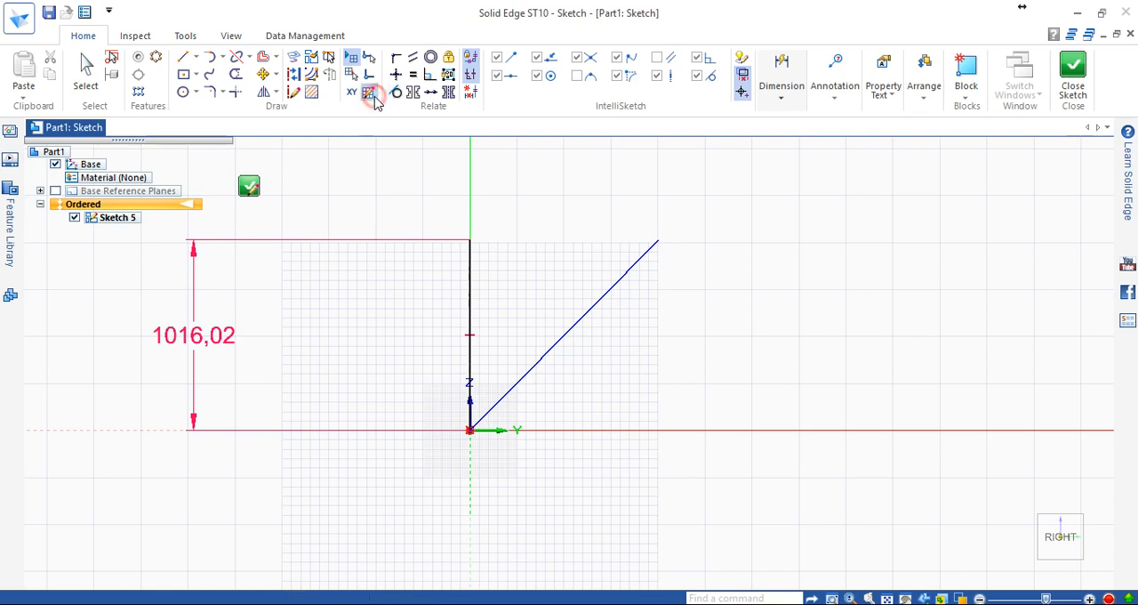
drag(617, 172, 989, 174)
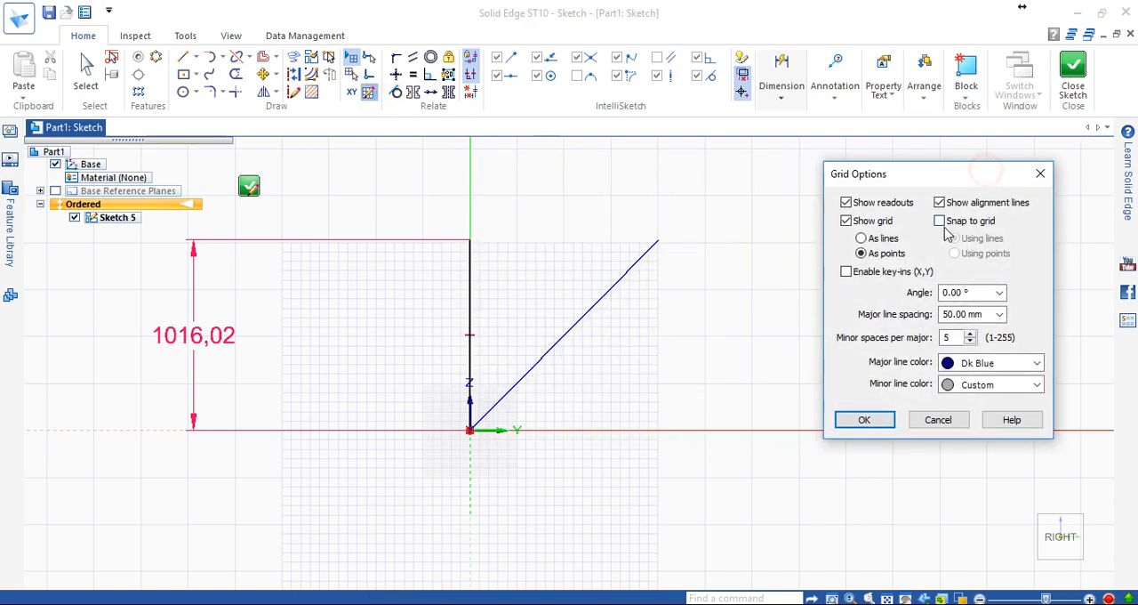
click(939, 221)
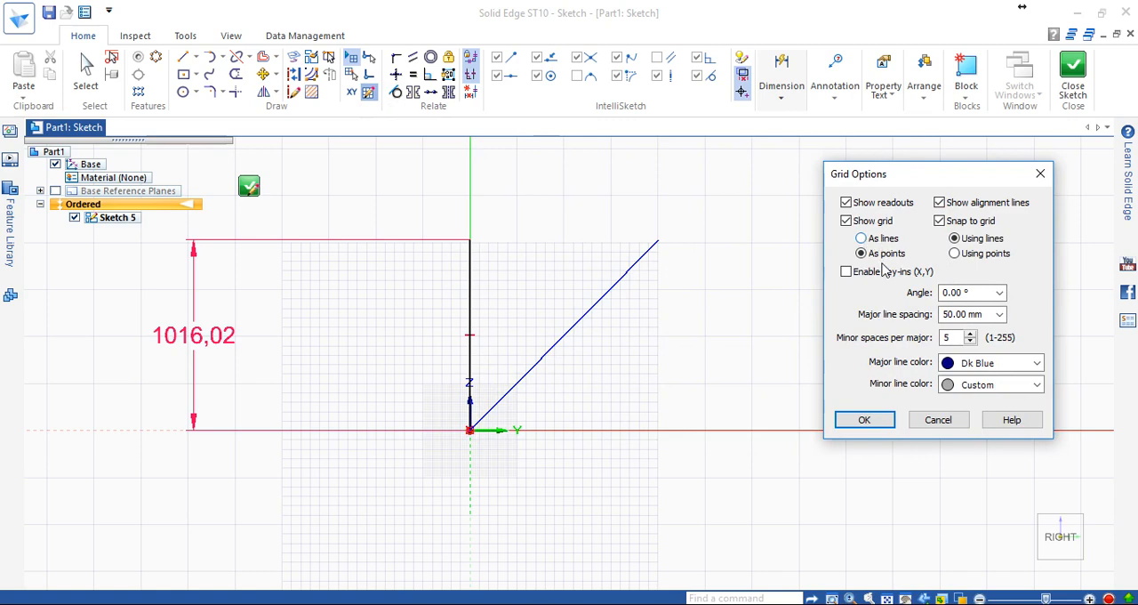
click(860, 238)
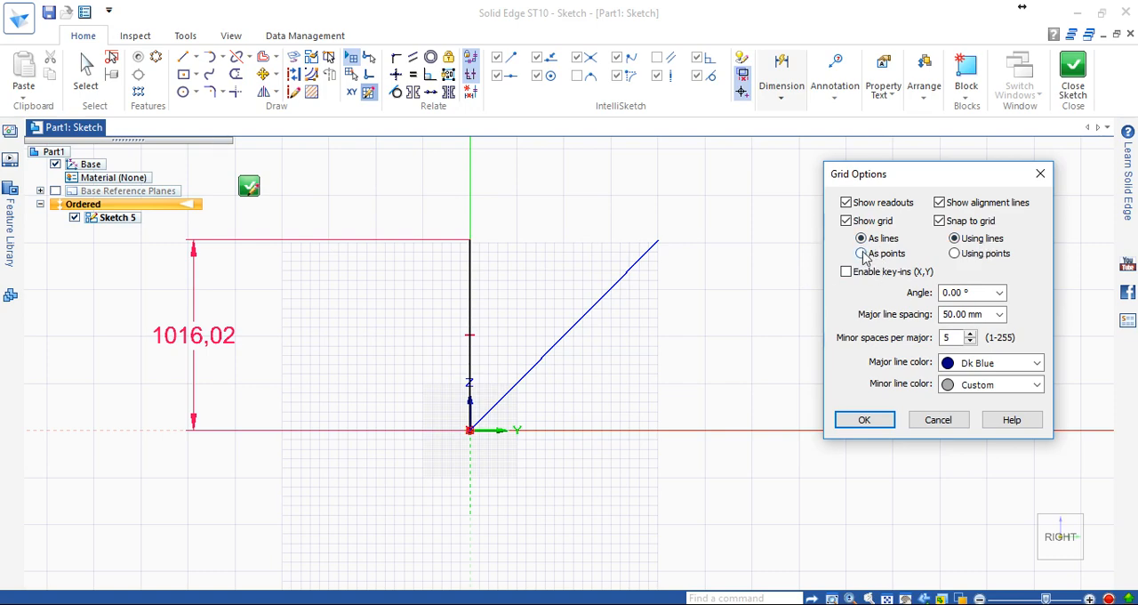
click(846, 221)
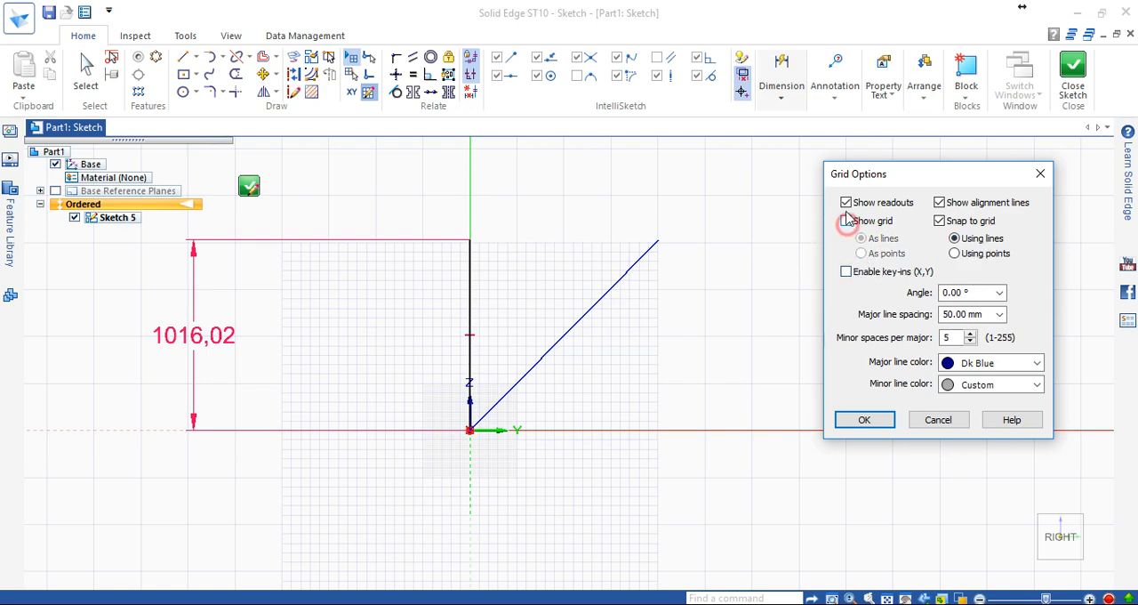
click(846, 203)
click(846, 220)
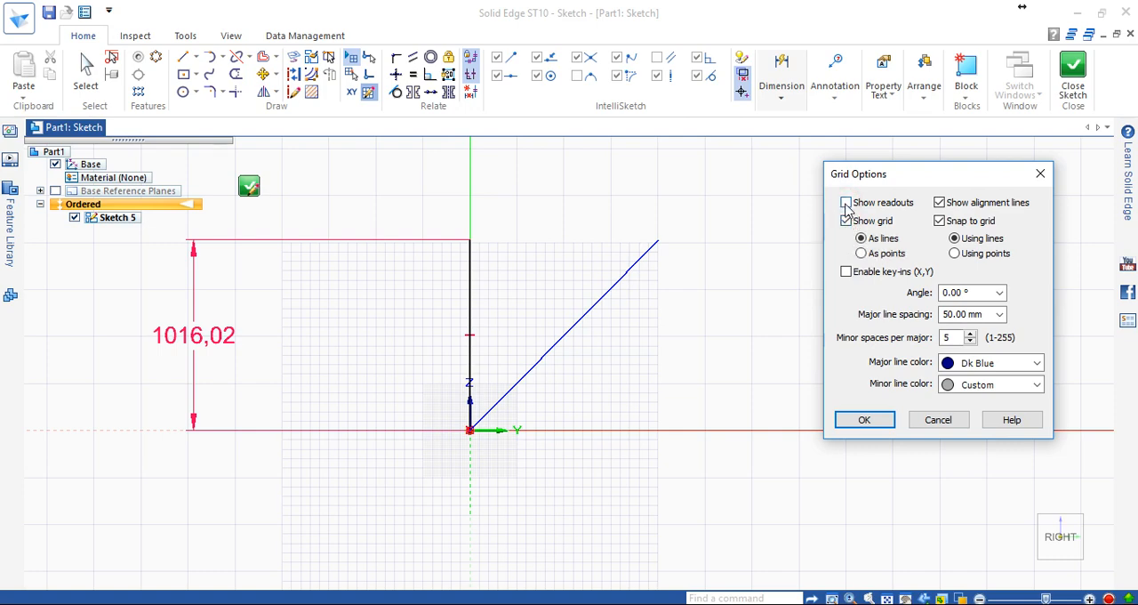
click(846, 272)
click(862, 420)
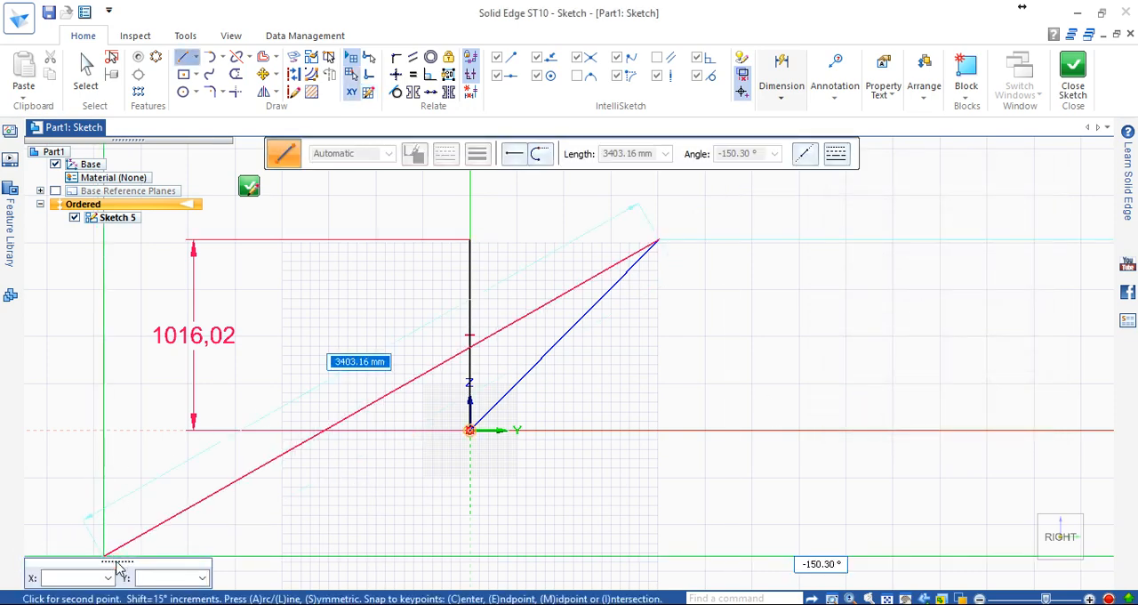
Draw a line from keyed-in coordinates X 100 mm, Y 50 mm, about 1721 mm long at about 42°.
drag(117, 563, 81, 518)
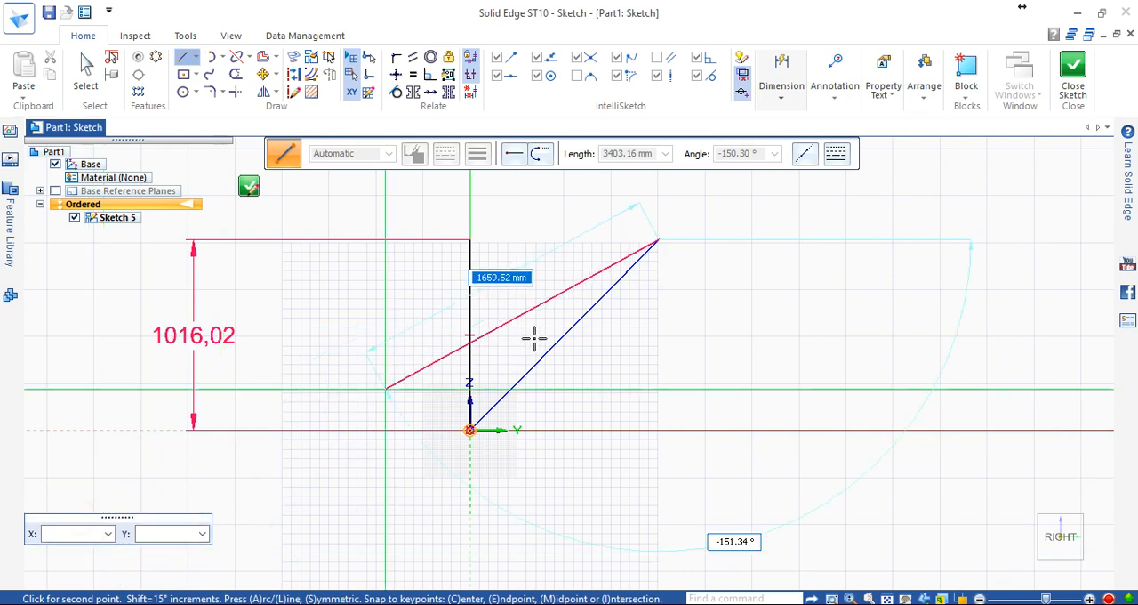
key(Escape)
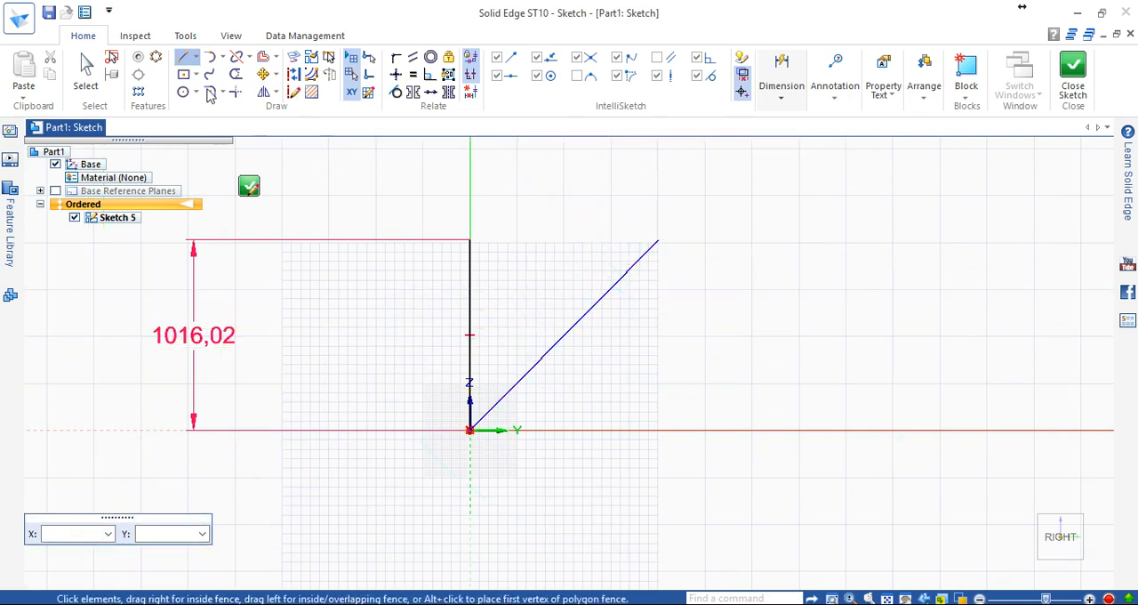
click(185, 57)
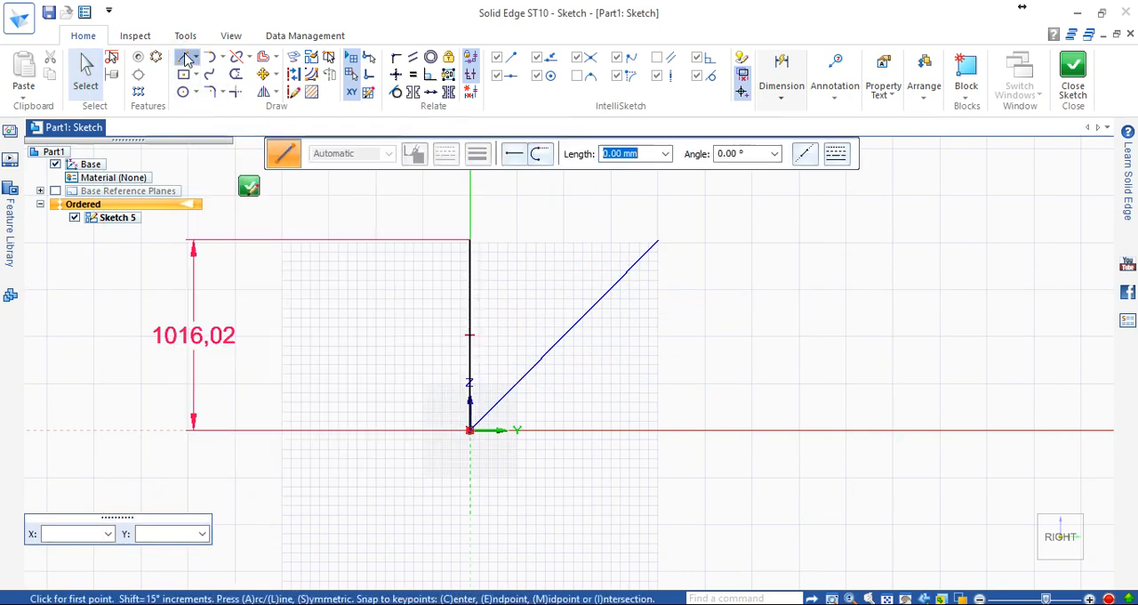
click(69, 543)
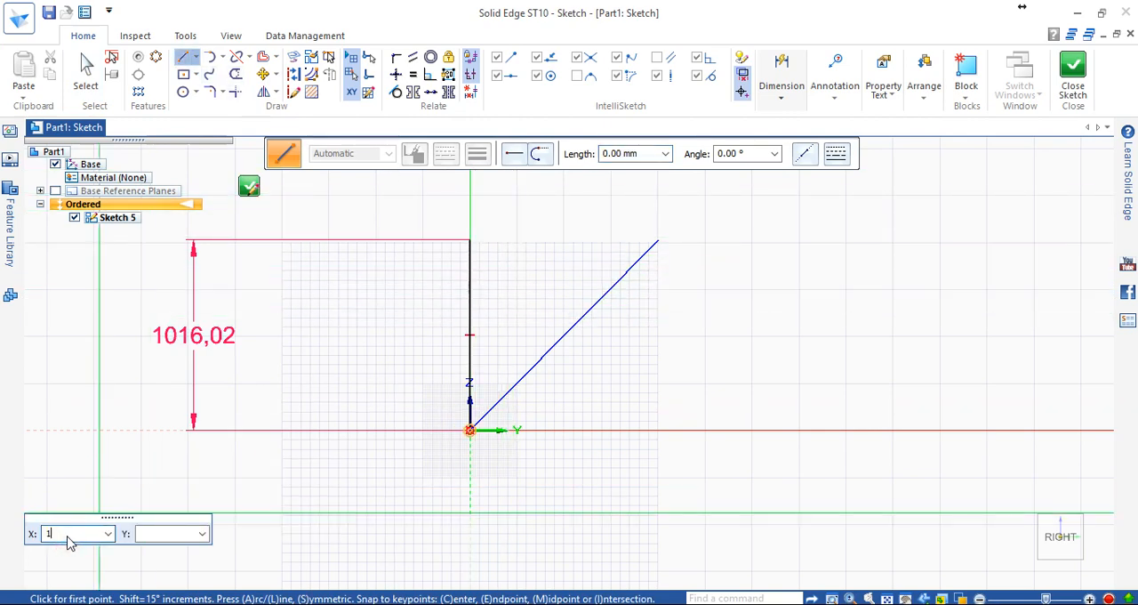
click(167, 543)
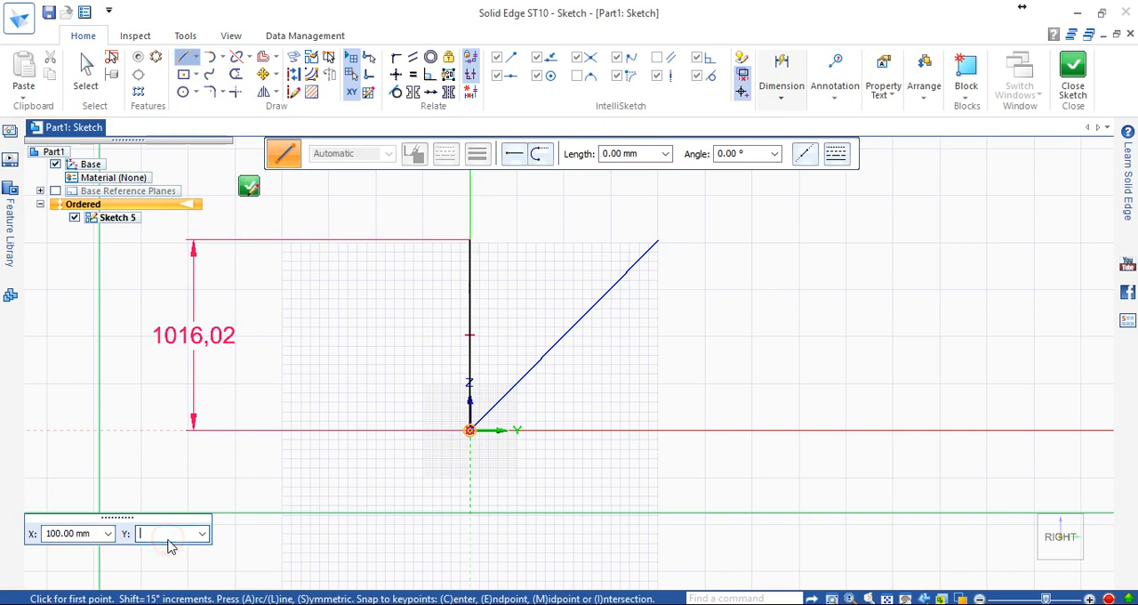
text(50)
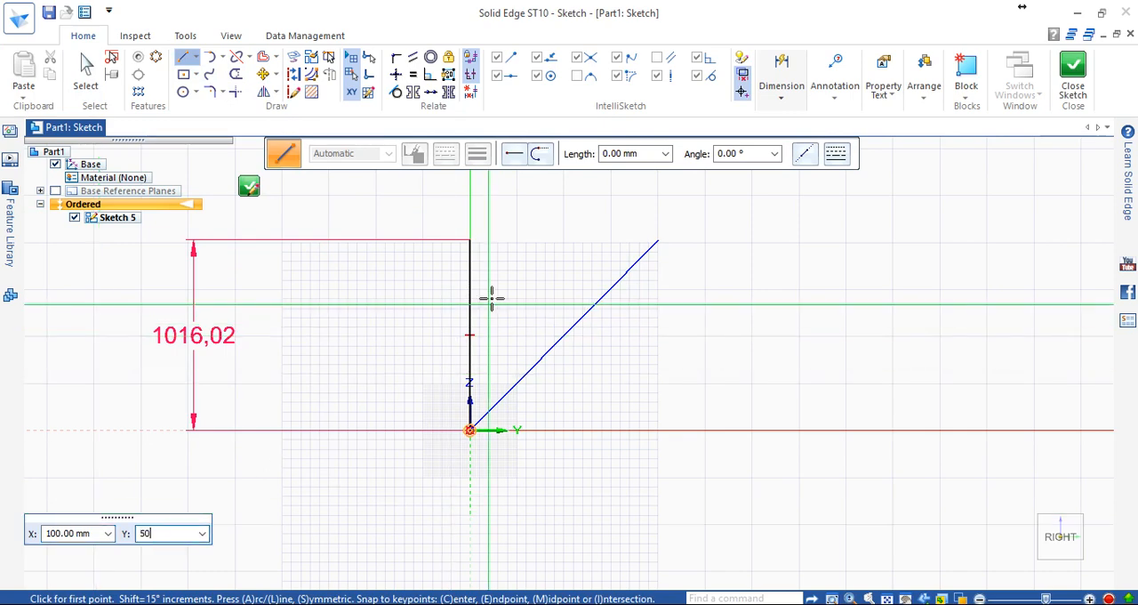
key(Return)
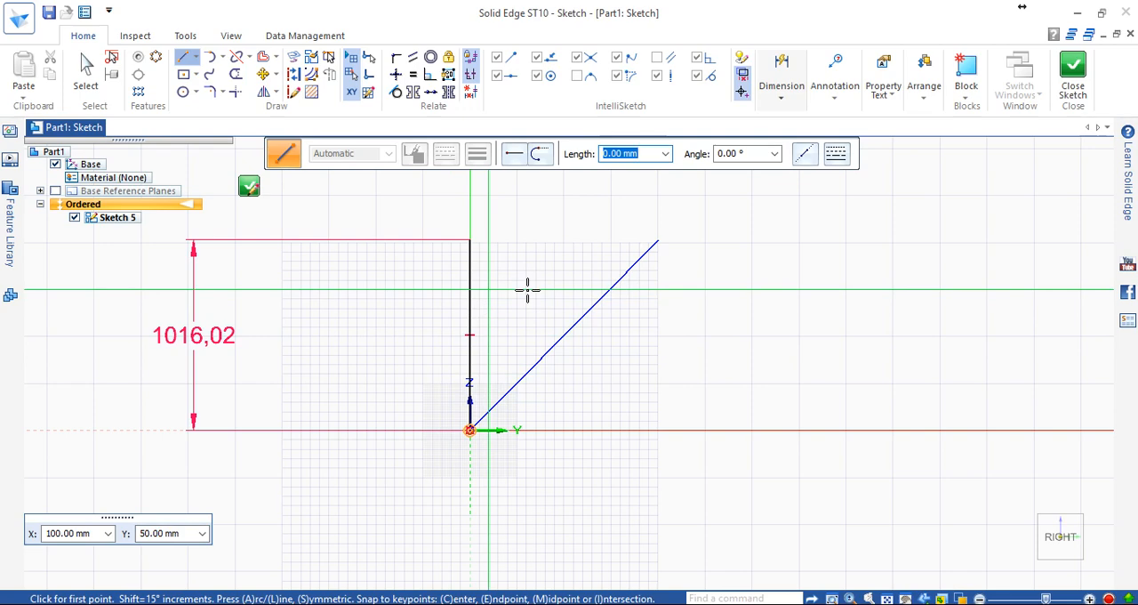
click(534, 290)
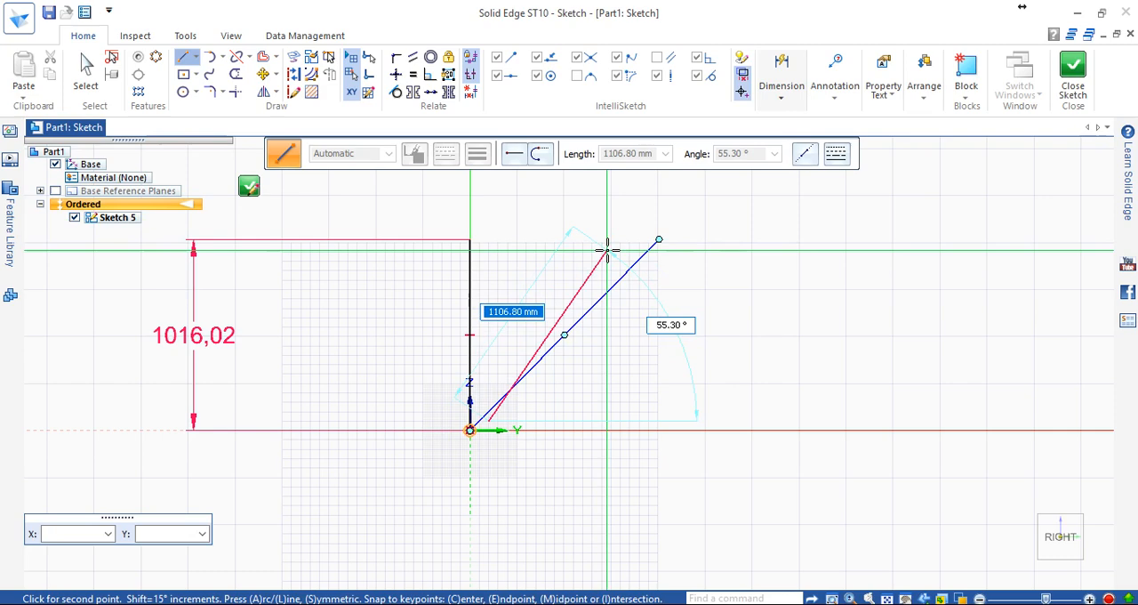
click(729, 204)
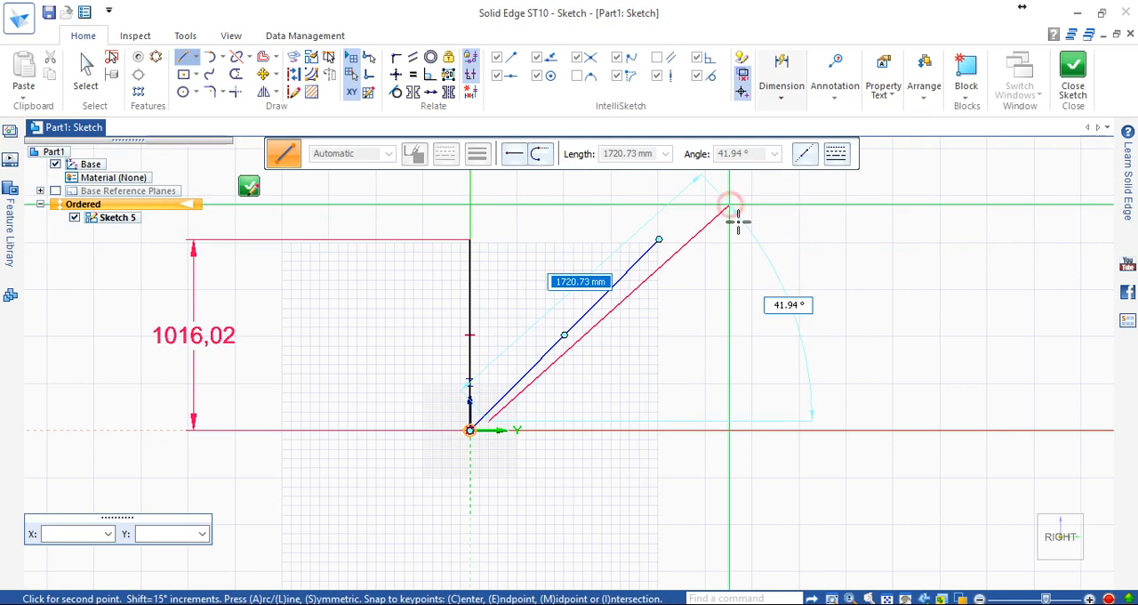
End the current line chain and start a new line with keyed-in coordinates X 500 mm, Y 500 mm.
scroll(813, 262, down, 2)
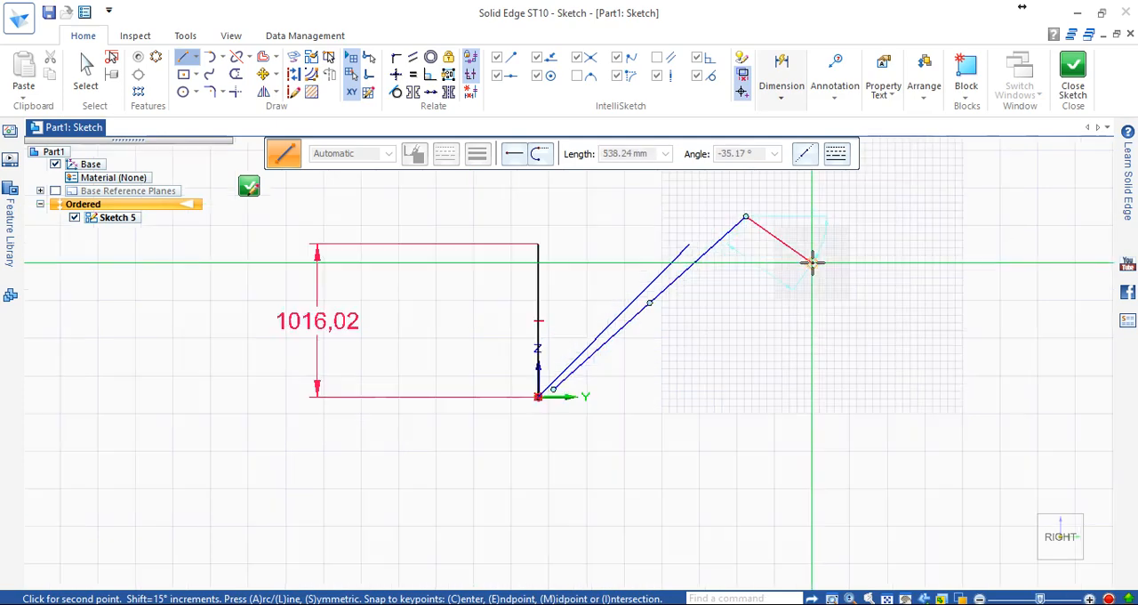
key(Escape)
scroll(722, 282, up, 3)
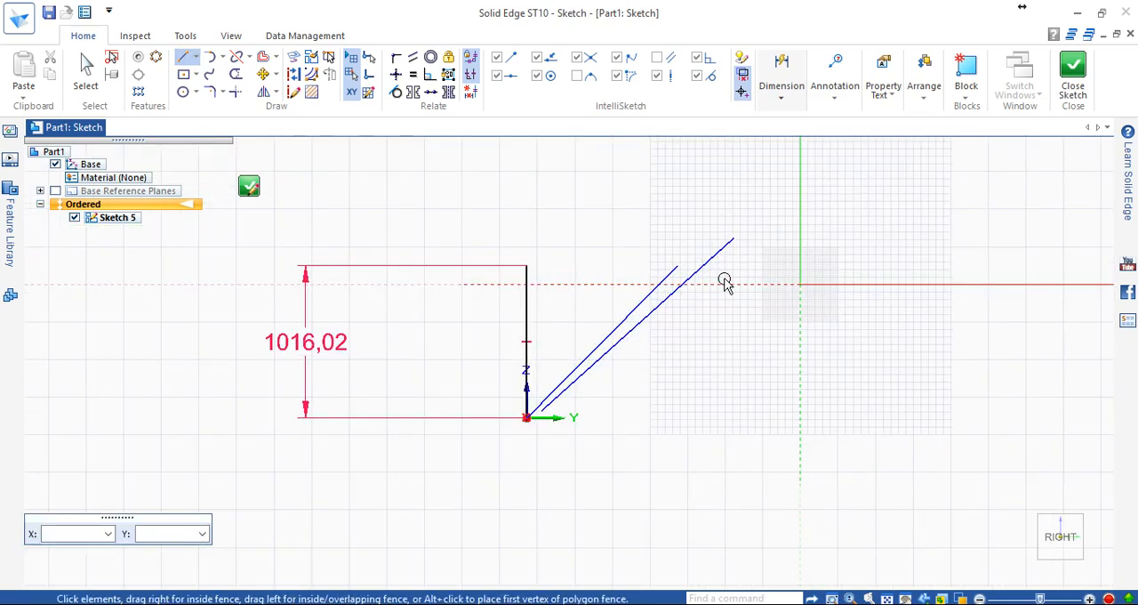
scroll(676, 316, down, 3)
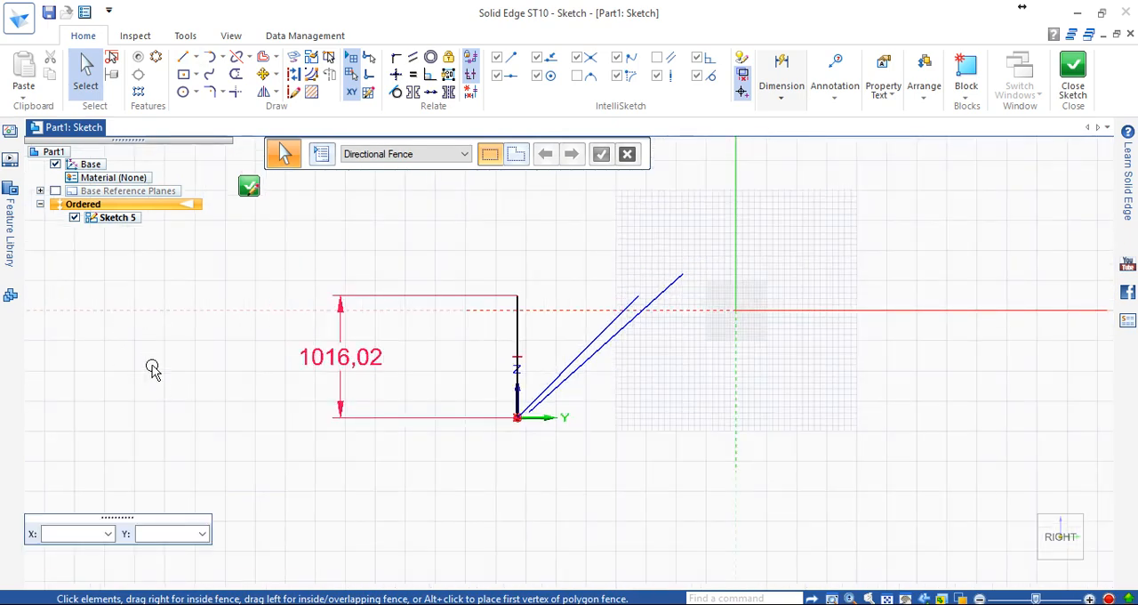
click(186, 61)
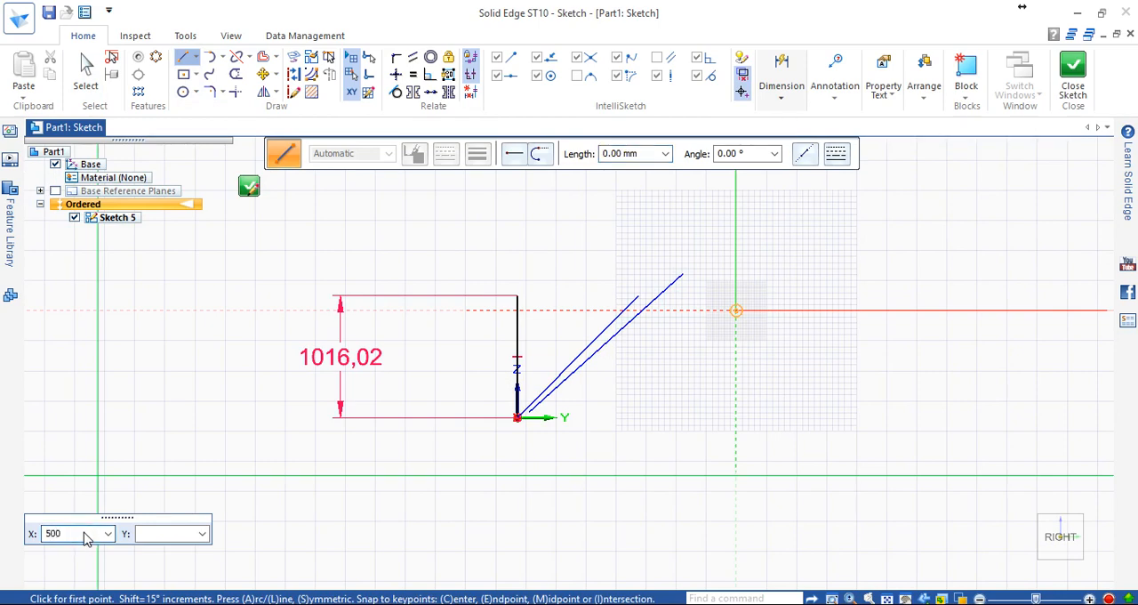
text(500)
click(147, 535)
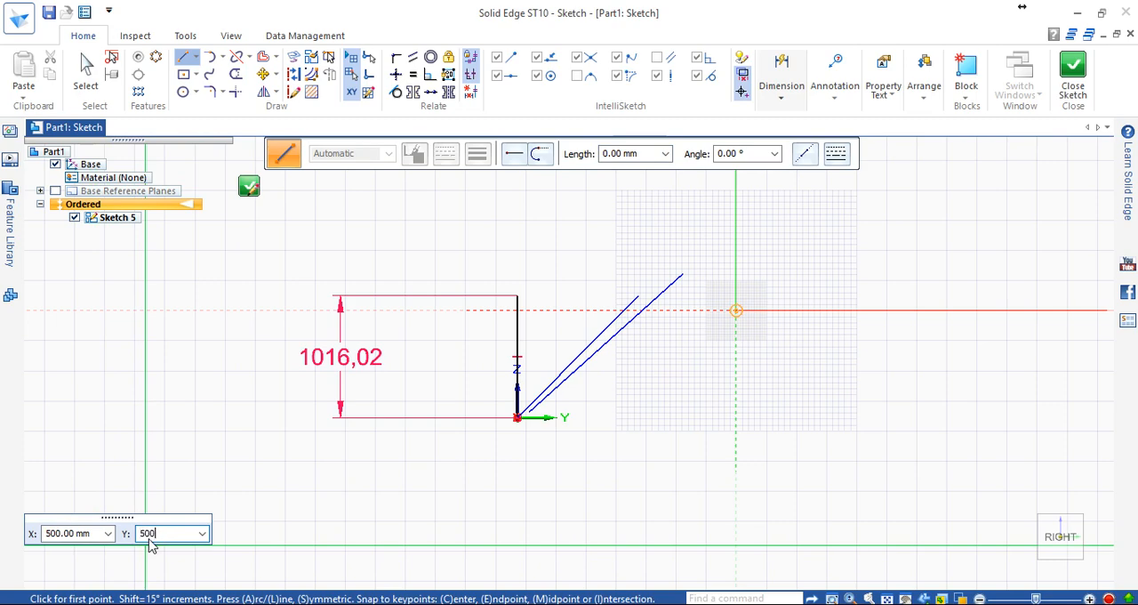
key(Return)
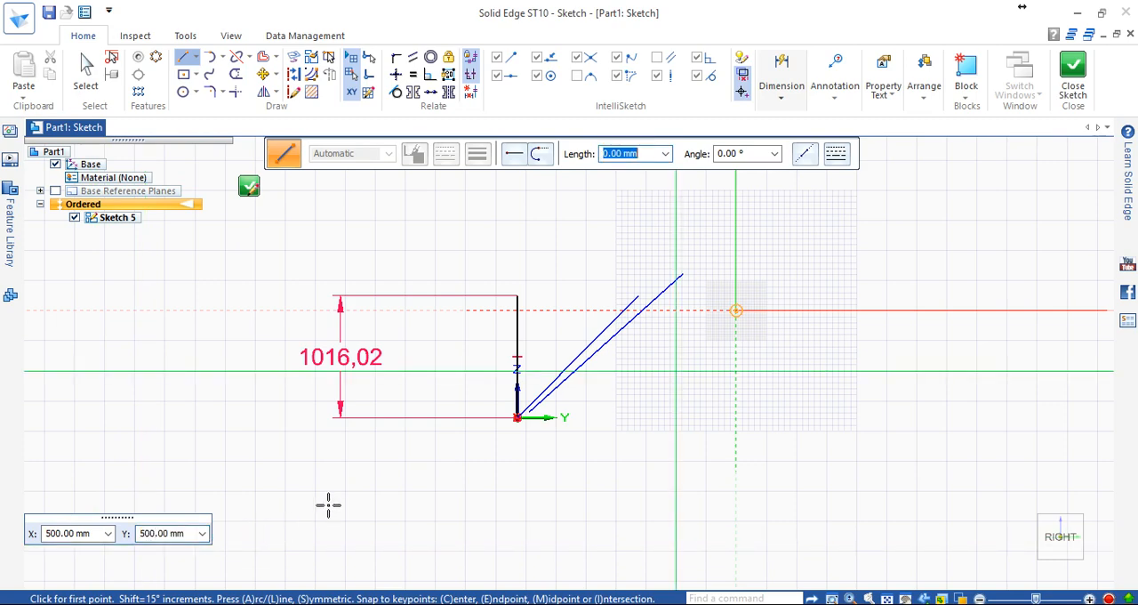
Hide the sketch grid and show it again, and turn off snapping to the grid.
scroll(347, 488, down, 1)
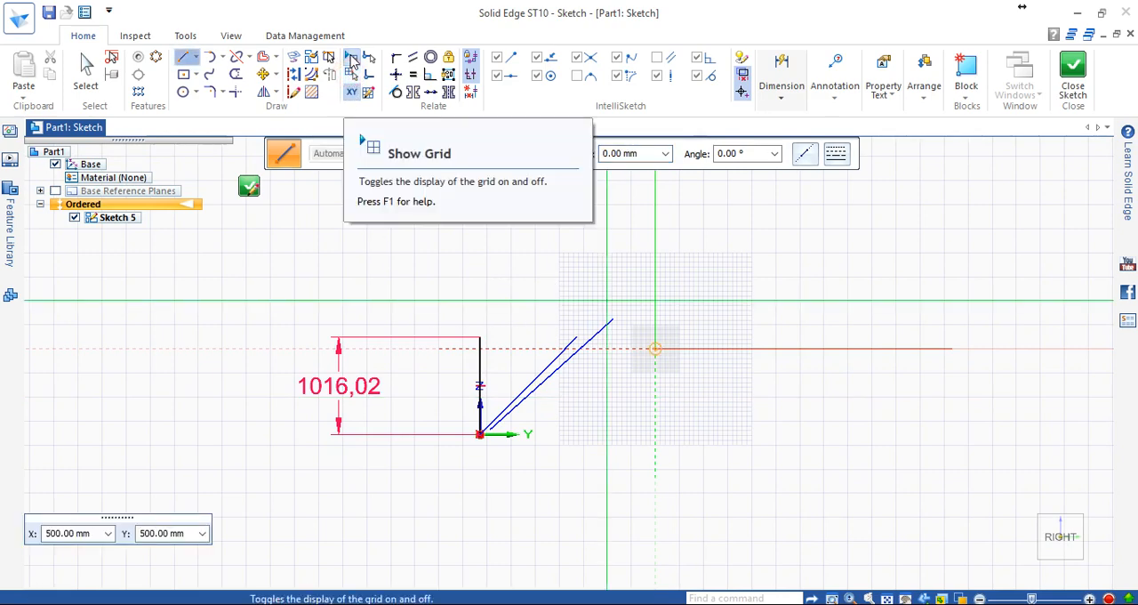
click(352, 56)
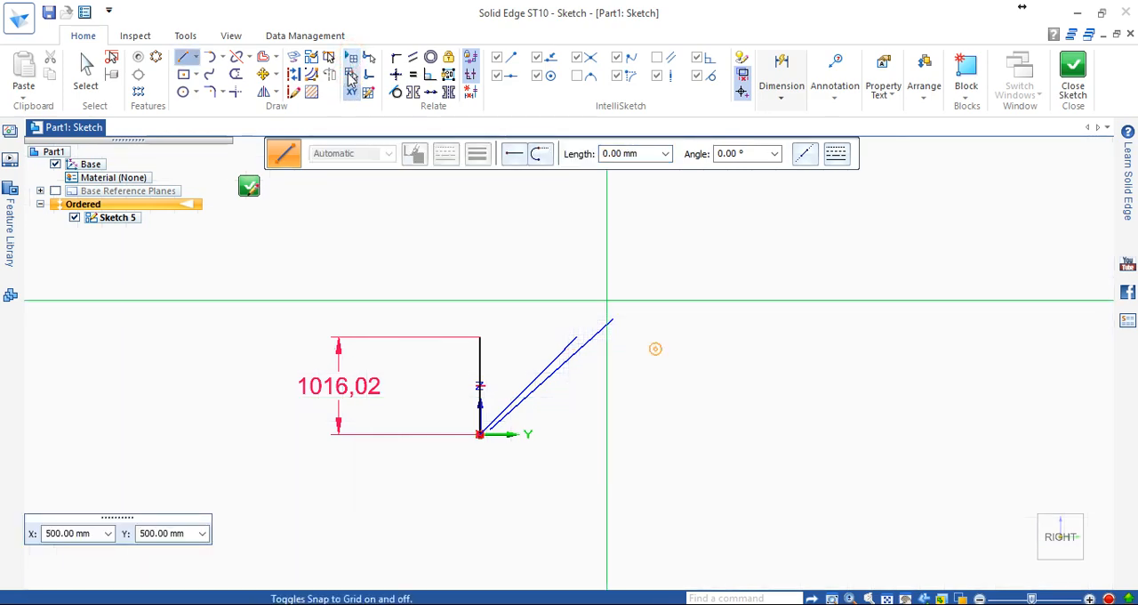
click(352, 56)
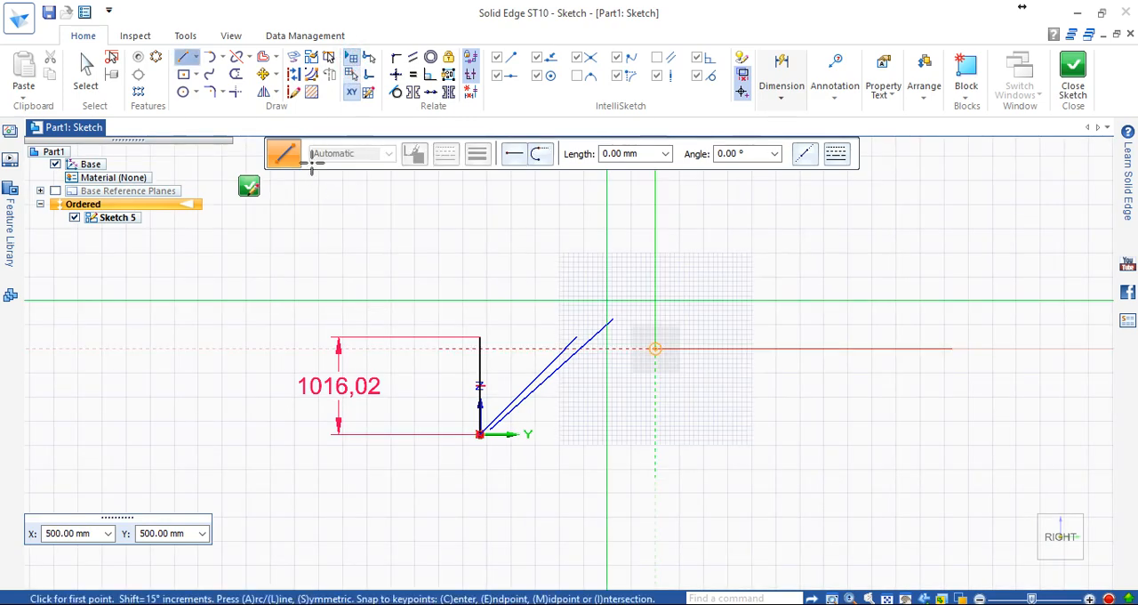
Set the Y key-in to 100 mm and draw a line from X 500 mm about 2168 mm long at about 157°.
click(184, 541)
text(10)
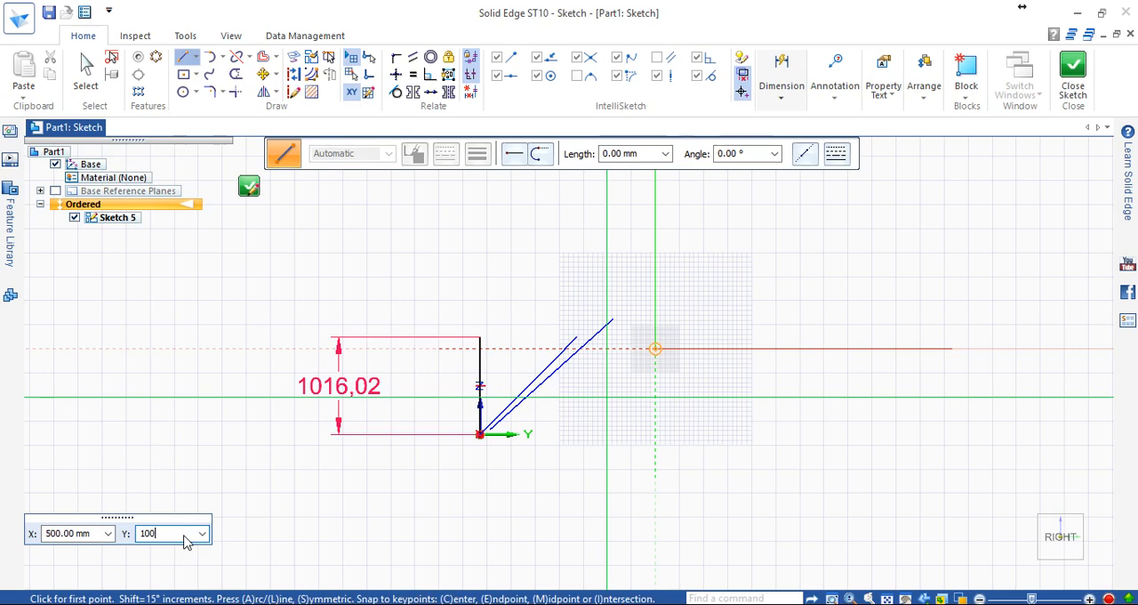
text(0)
key(Return)
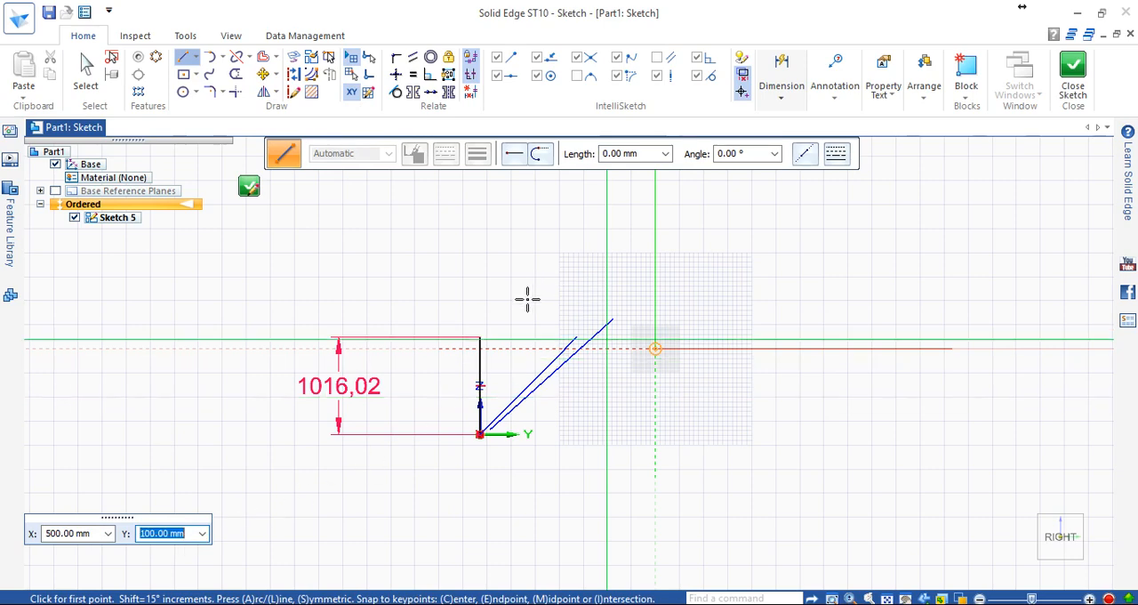
key(Return)
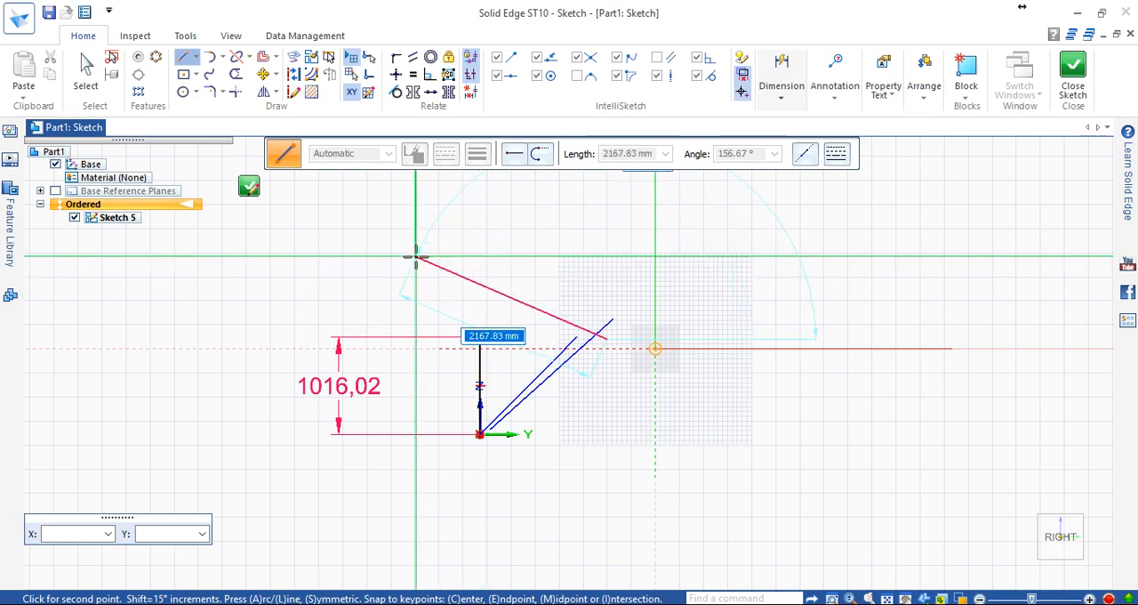
click(416, 257)
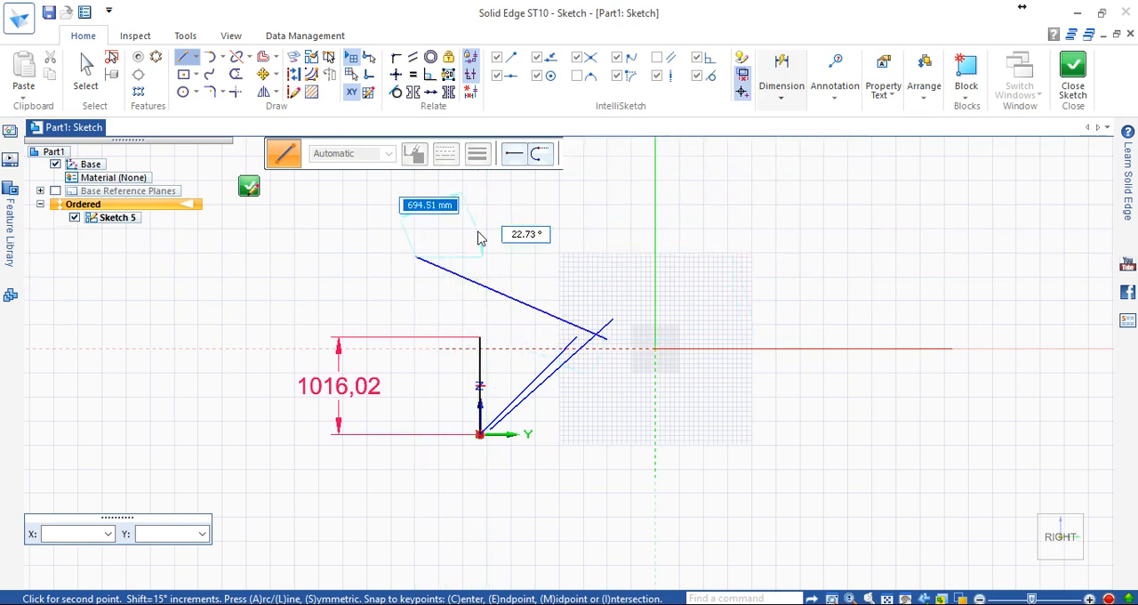
key(Escape)
scroll(480, 237, up, 1)
scroll(488, 242, down, 1)
scroll(541, 285, up, 2)
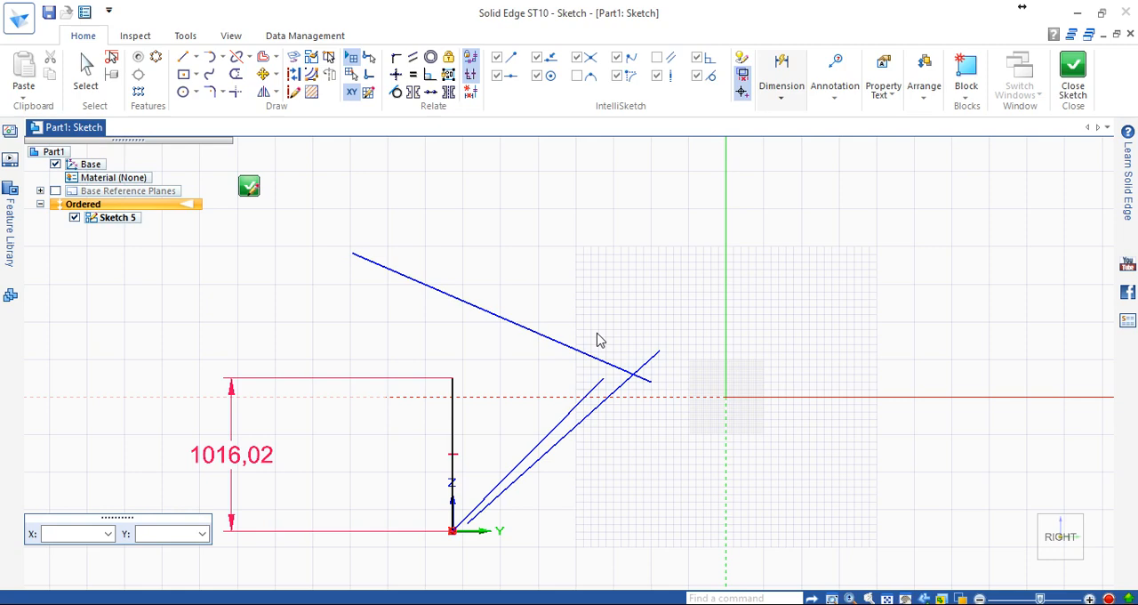
click(369, 93)
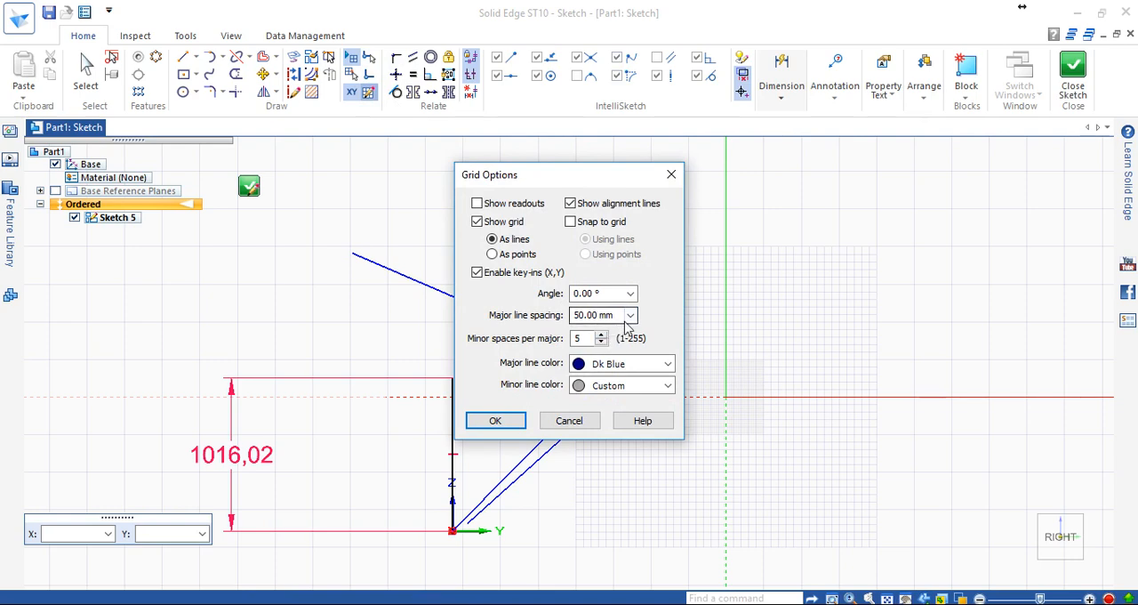
drag(598, 177, 916, 142)
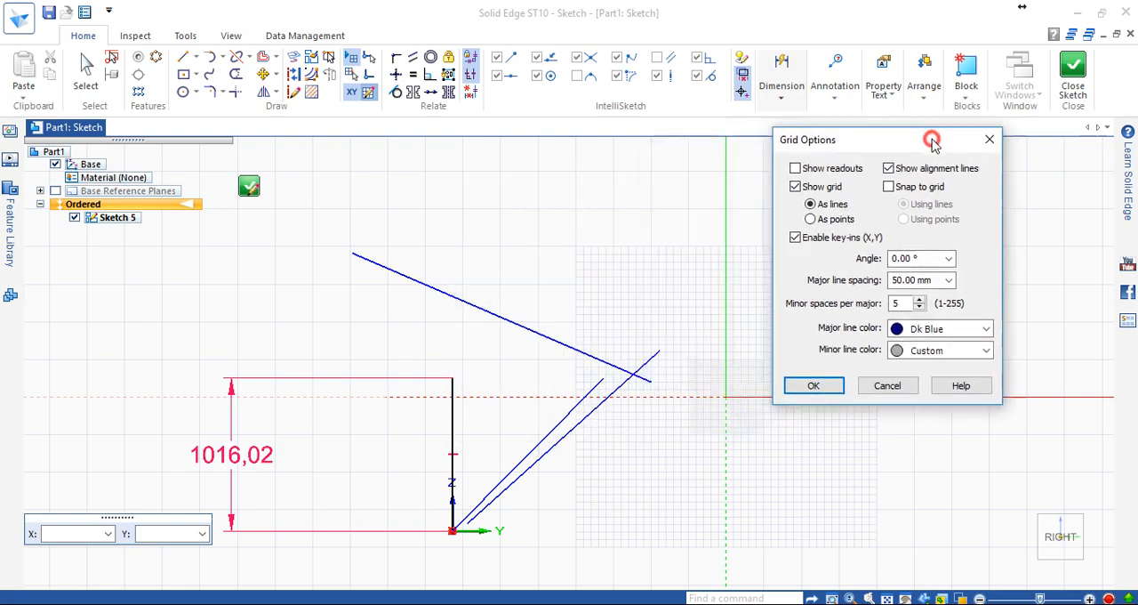
key(Escape)
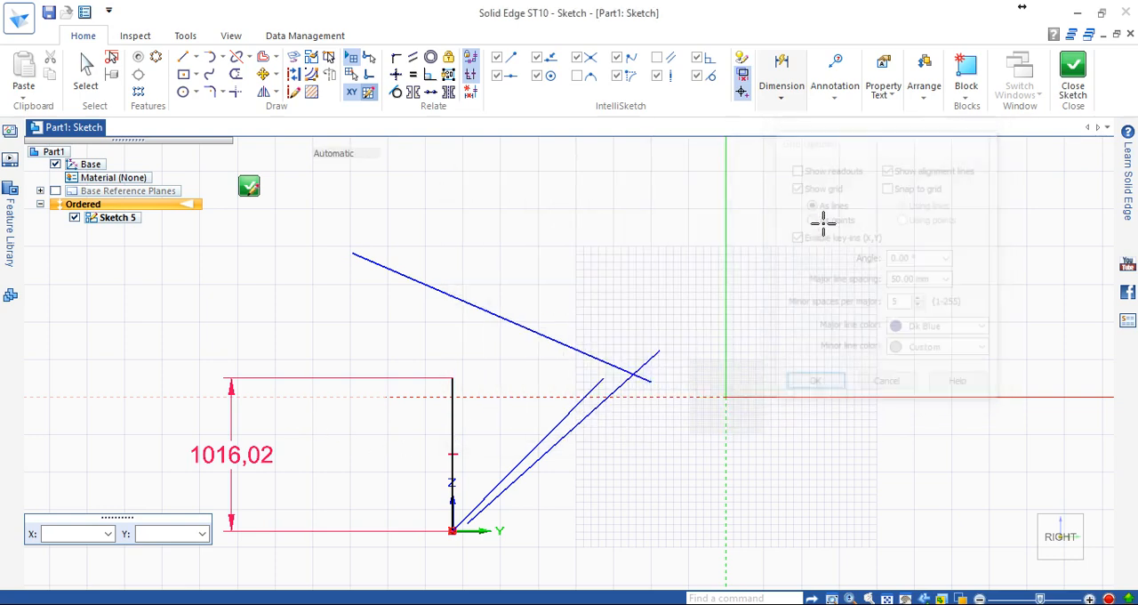
Delete the three sloped lines, keeping only the dimensioned vertical line in the sketch.
key(Escape)
scroll(512, 397, down, 2)
click(539, 346)
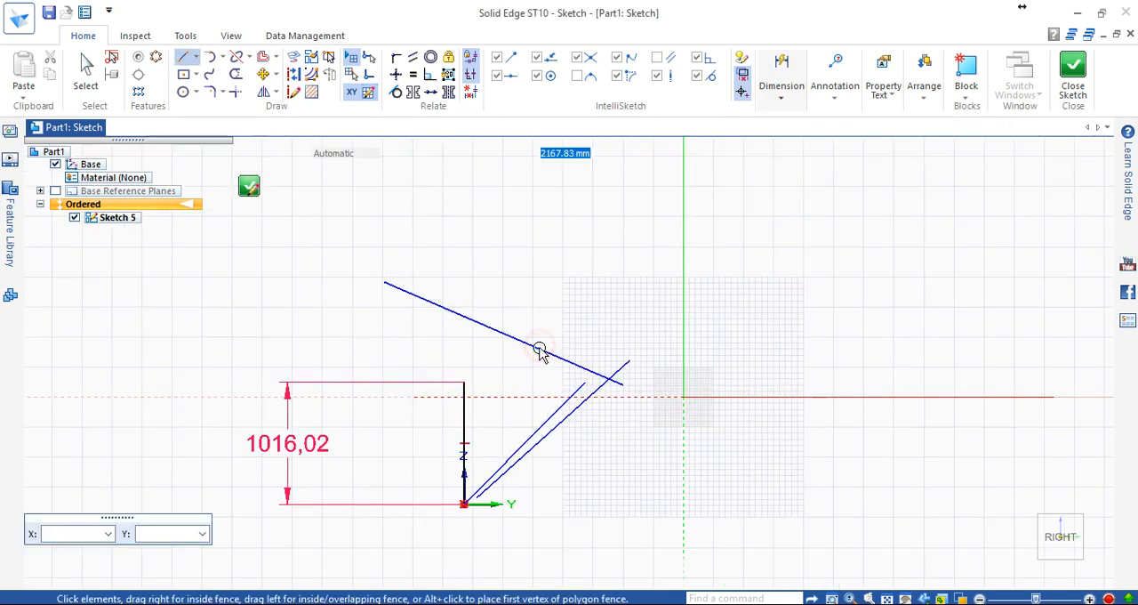
key(Delete)
click(578, 408)
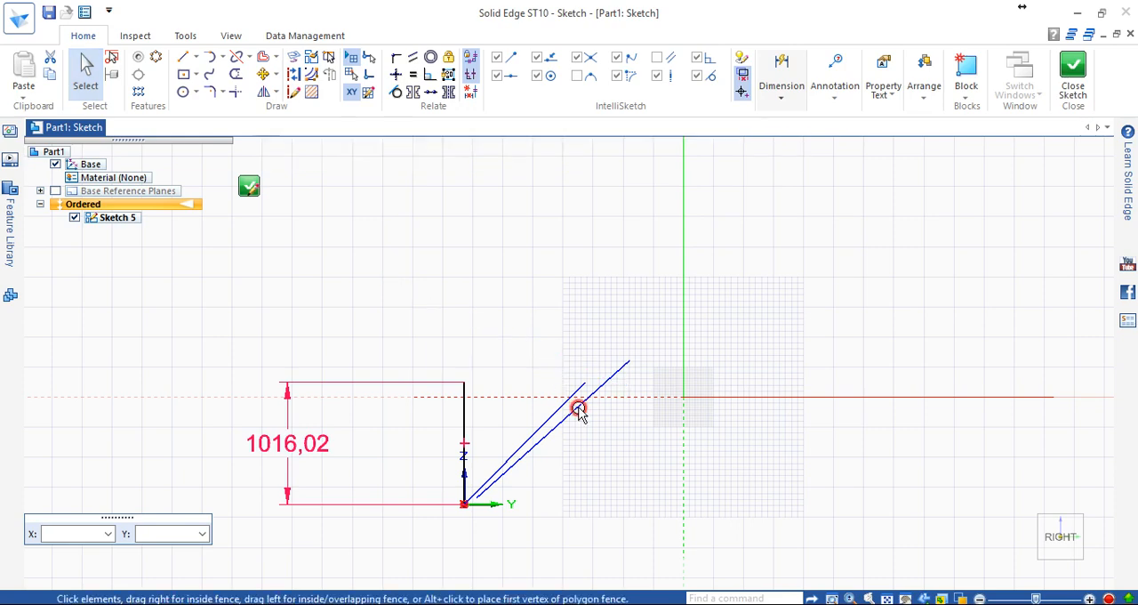
key(Delete)
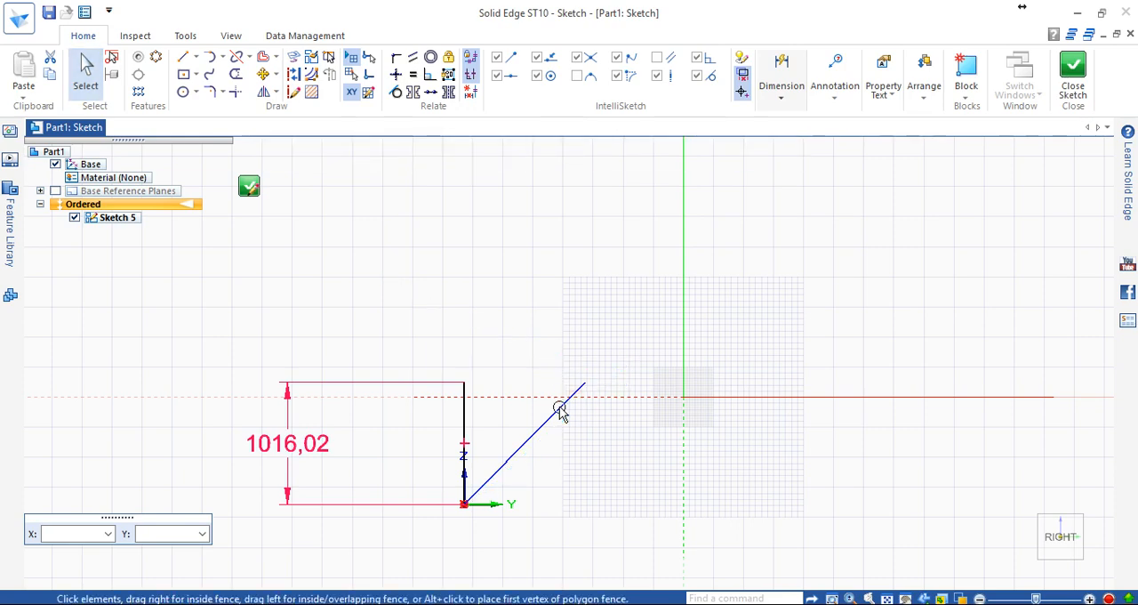
click(563, 411)
key(Delete)
click(85, 71)
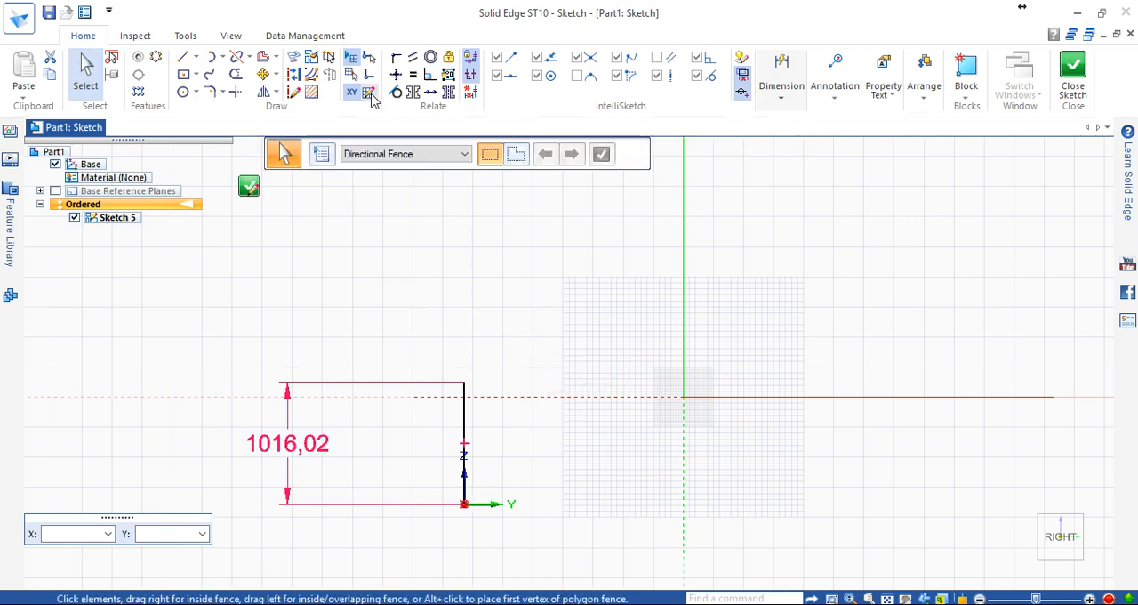
In the Grid Options, set the major line spacing to 100 mm and inspect the resulting grid.
click(281, 154)
drag(556, 179, 861, 219)
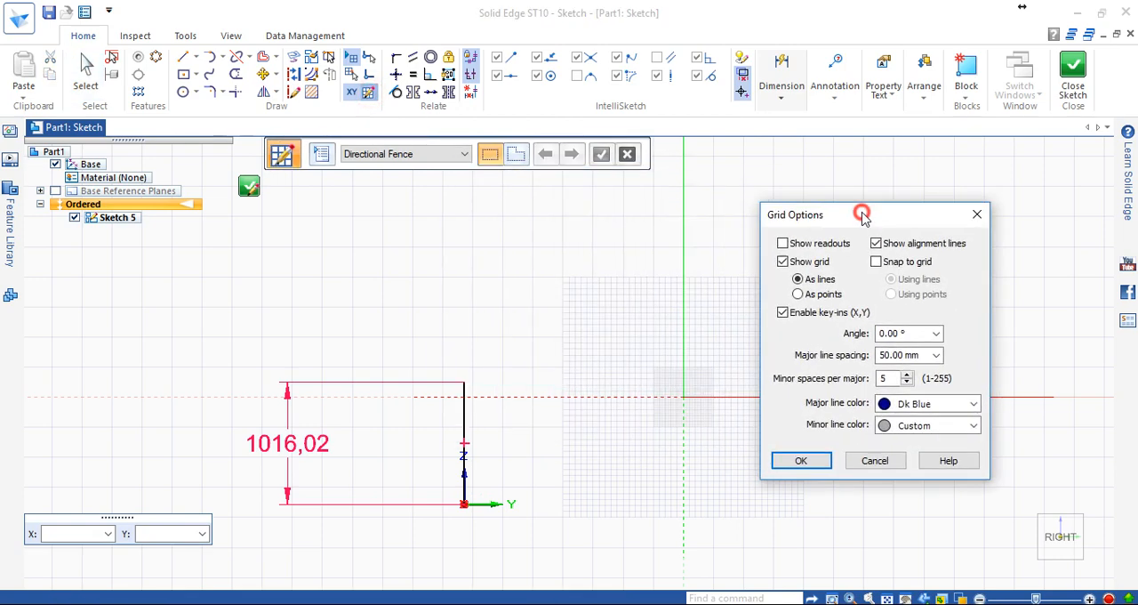
double_click(905, 355)
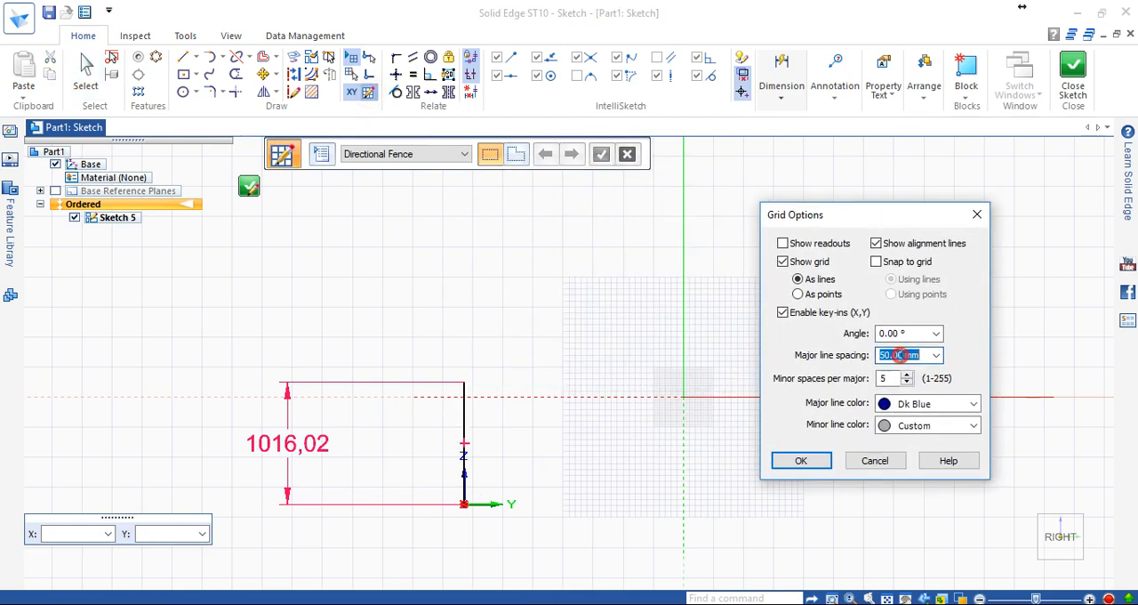
text(100)
key(Return)
scroll(727, 421, down, 2)
scroll(812, 422, down, 1)
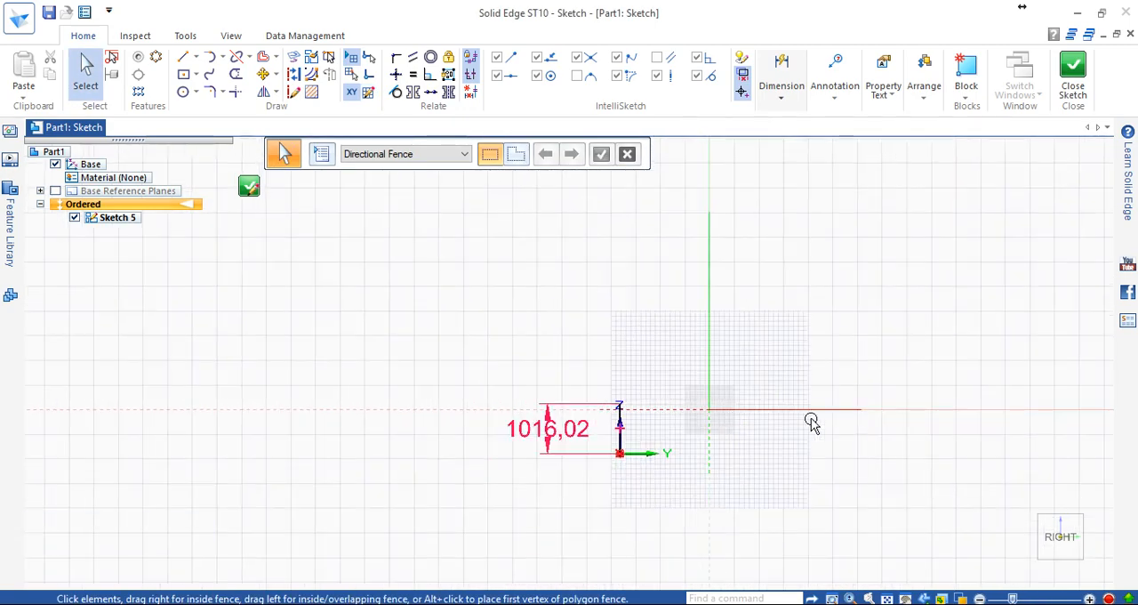
scroll(795, 414, up, 1)
scroll(791, 424, down, 4)
scroll(910, 400, up, 1)
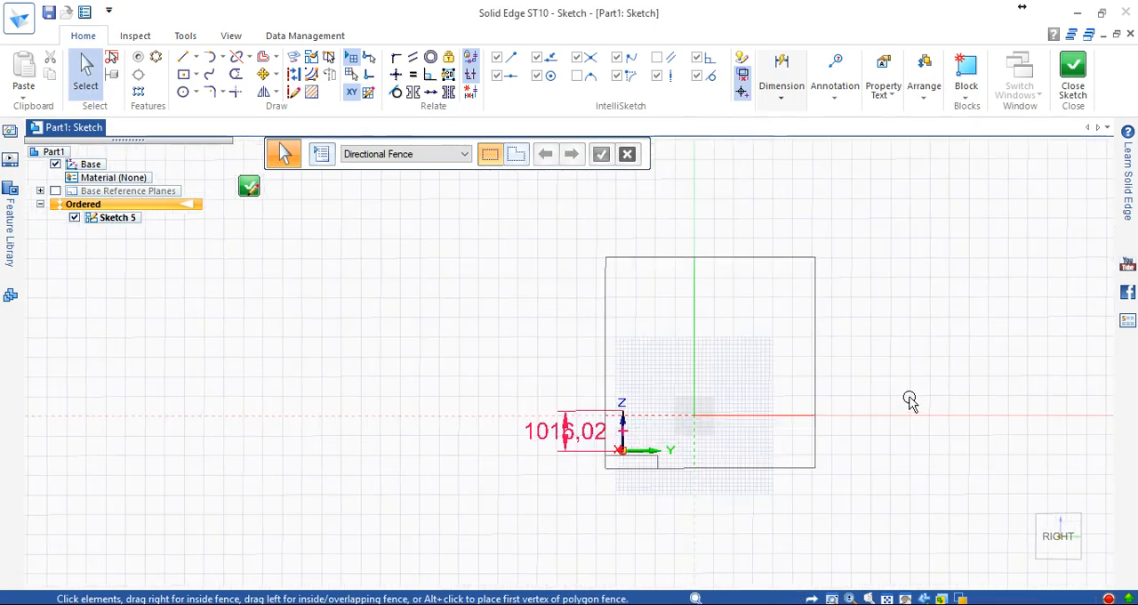
scroll(910, 400, up, 1)
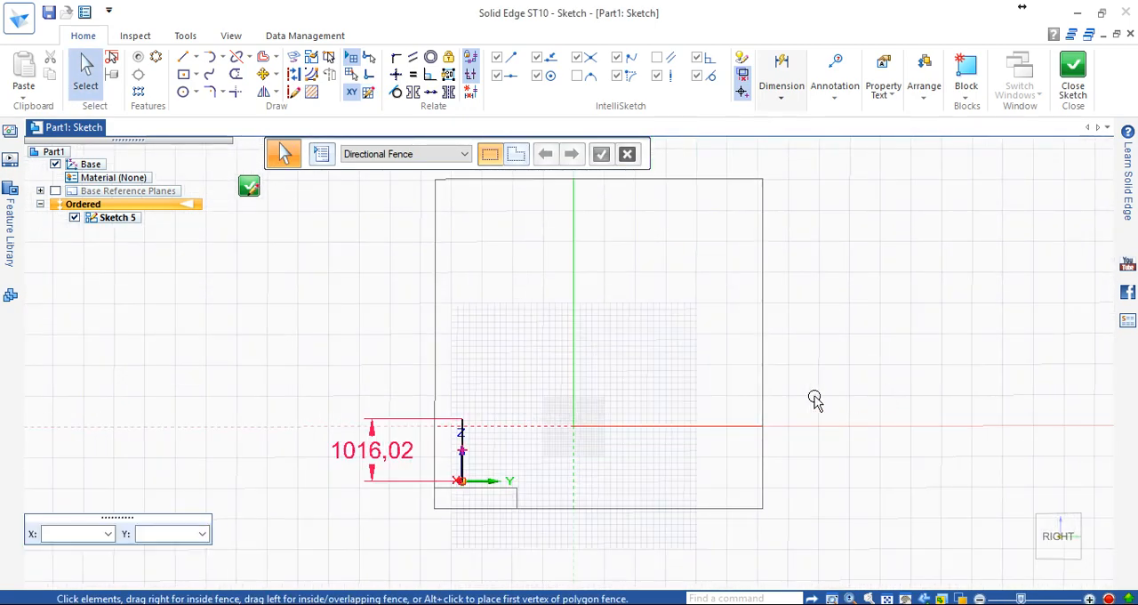
Set the grid's major line spacing to 50 mm in the Grid Options.
click(365, 92)
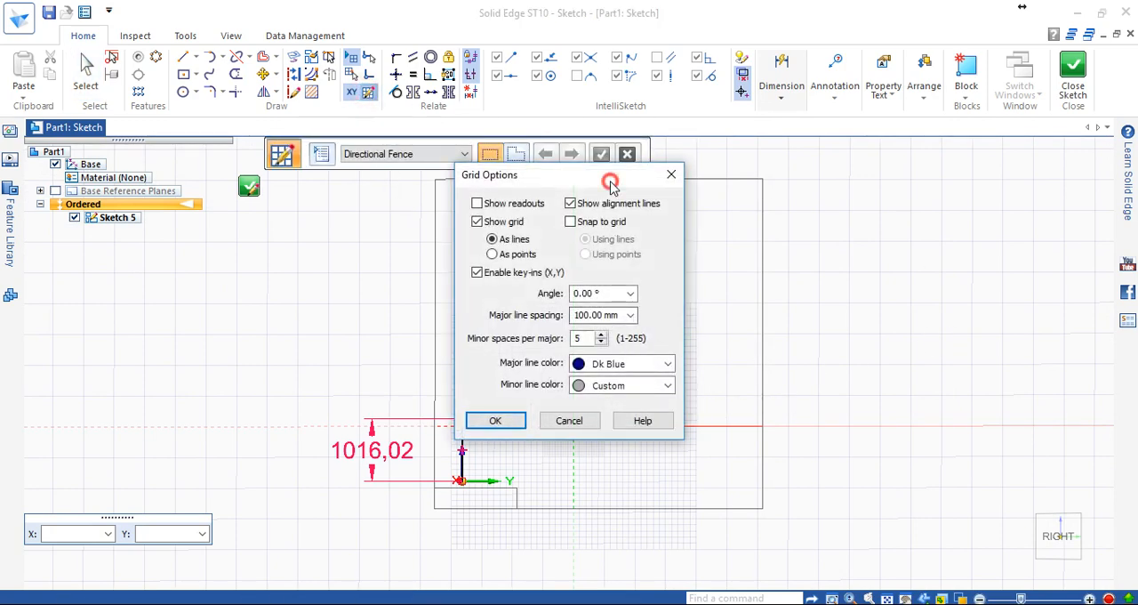
drag(611, 183, 930, 185)
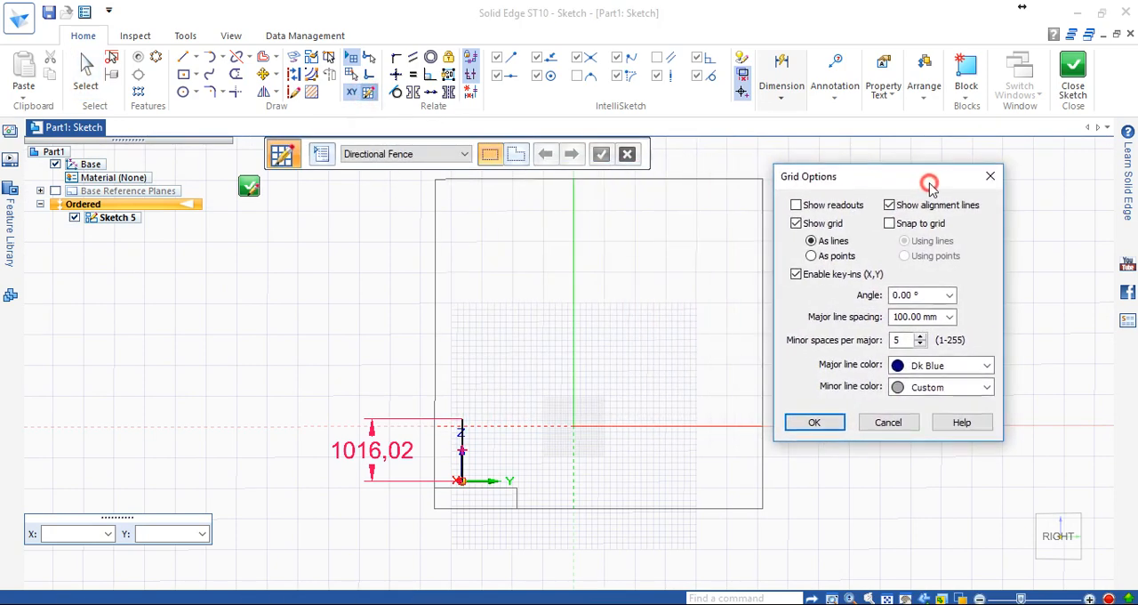
double_click(928, 317)
text(50)
key(Return)
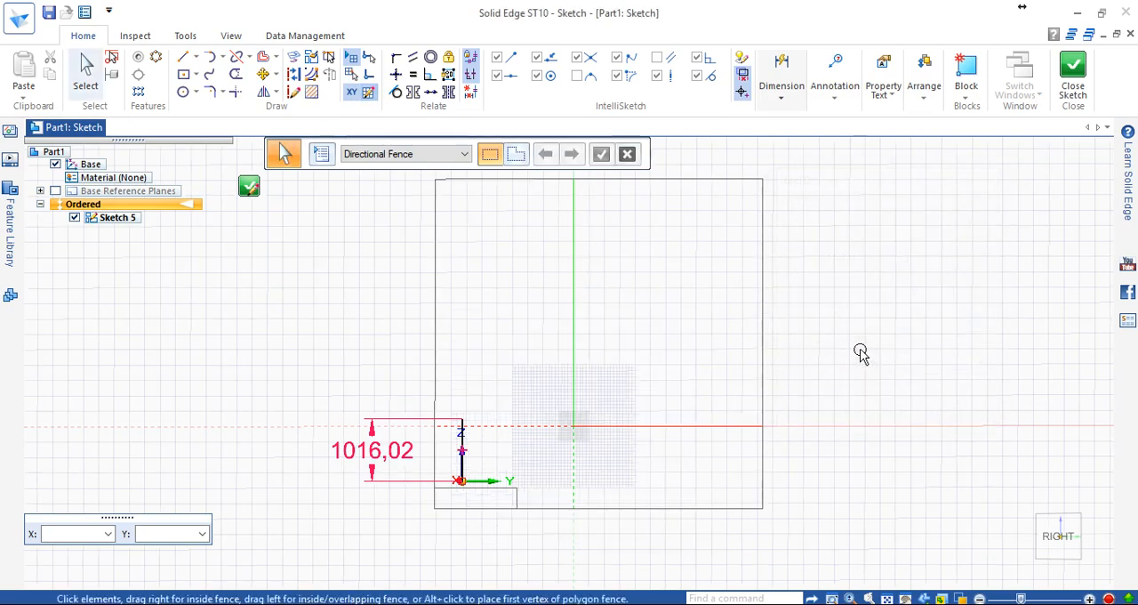
scroll(745, 378, down, 2)
scroll(745, 378, up, 2)
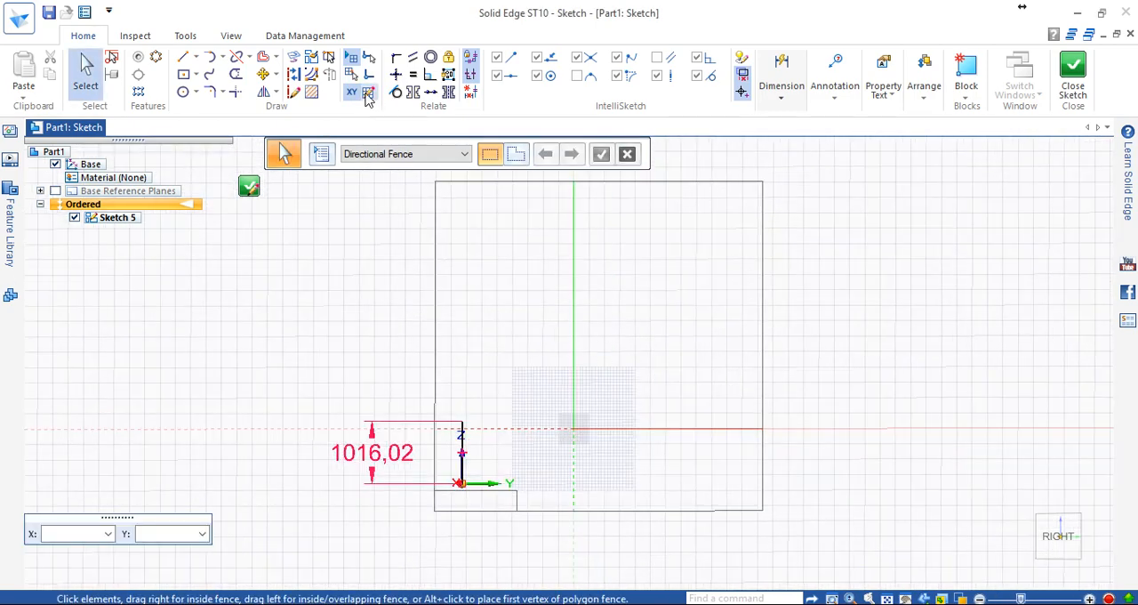
Set the minor spaces per major to 2 in the Grid Options and inspect the grid around the vertical line.
click(351, 58)
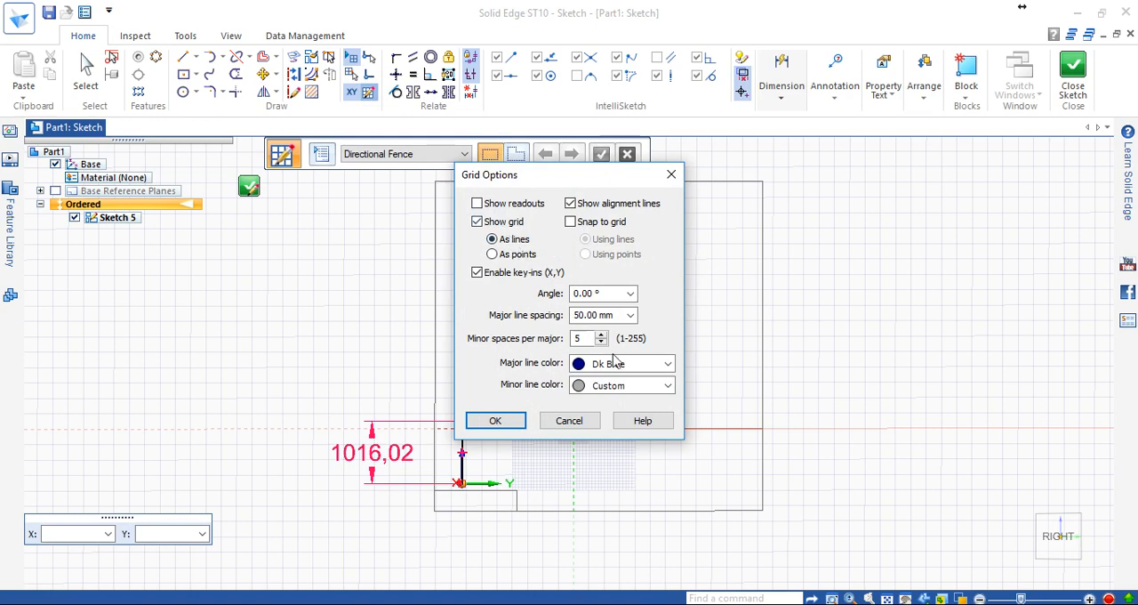
mouse_move(589, 176)
mouse_down()
mouse_move(805, 197)
mouse_move(1028, 198)
mouse_up()
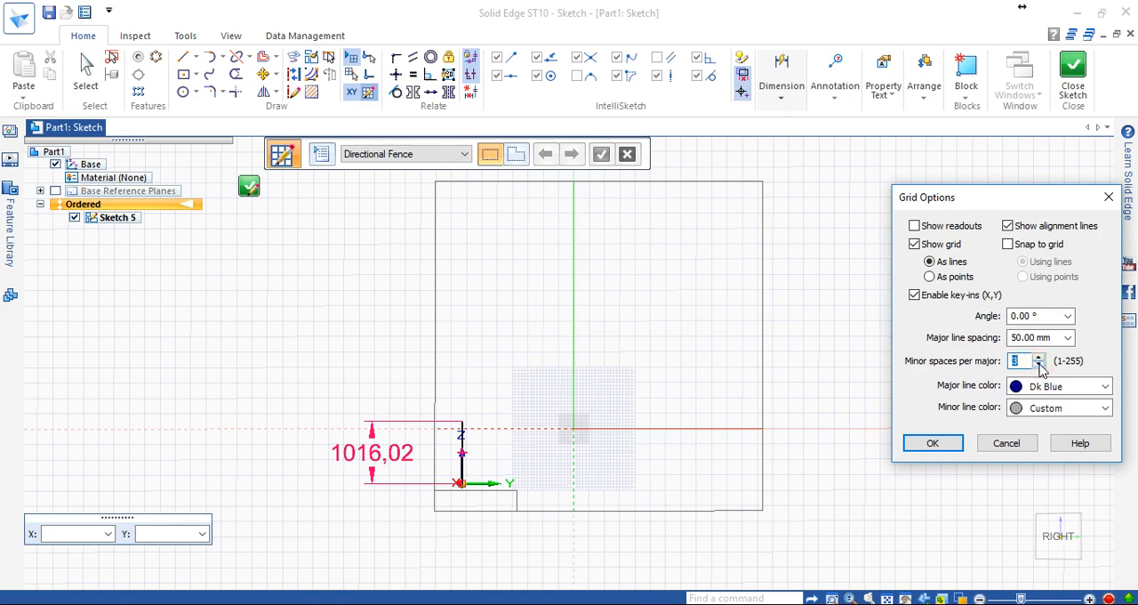
click(1038, 365)
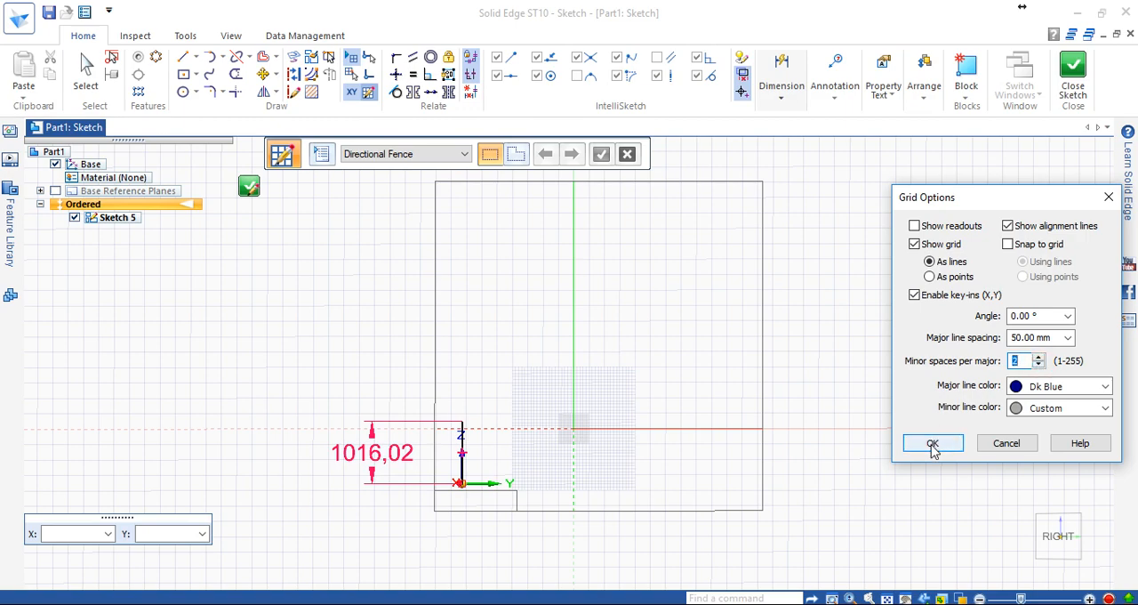
click(932, 443)
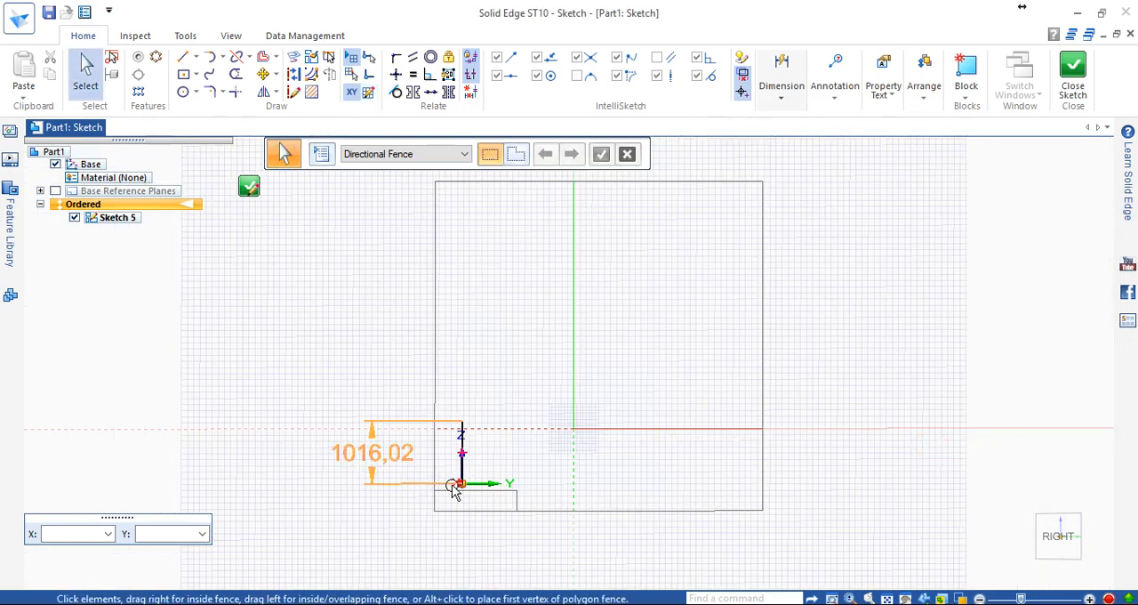
scroll(457, 488, down, 4)
scroll(453, 483, up, 6)
scroll(505, 468, up, 3)
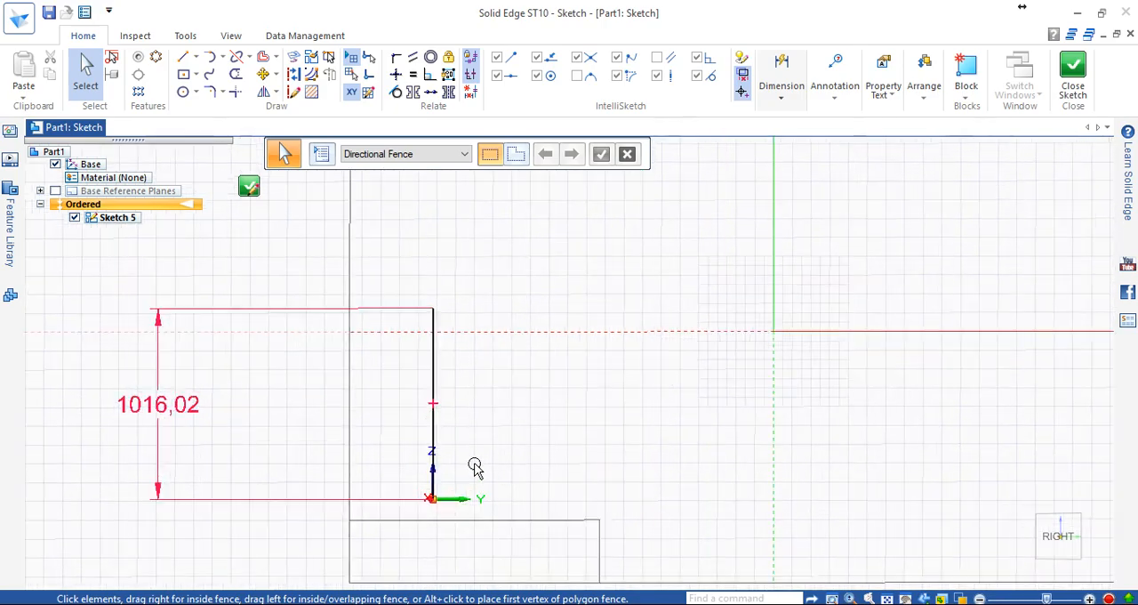
In the Grid Options, set the minor spaces per major to 5 and the major line color to Dk Magenta.
scroll(389, 401, up, 3)
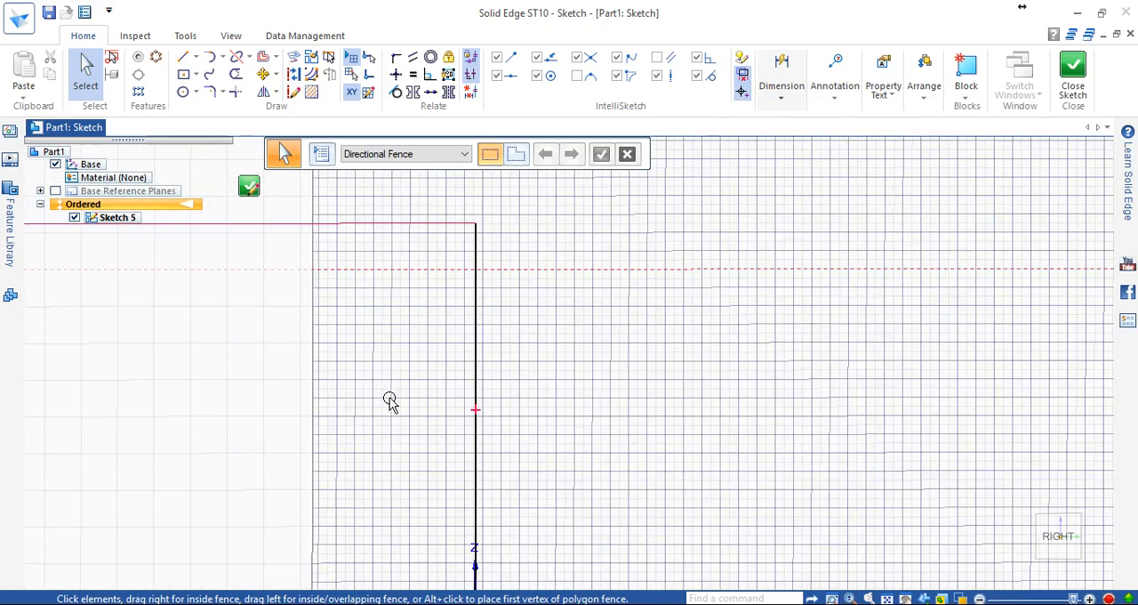
scroll(386, 401, down, 5)
scroll(384, 401, down, 3)
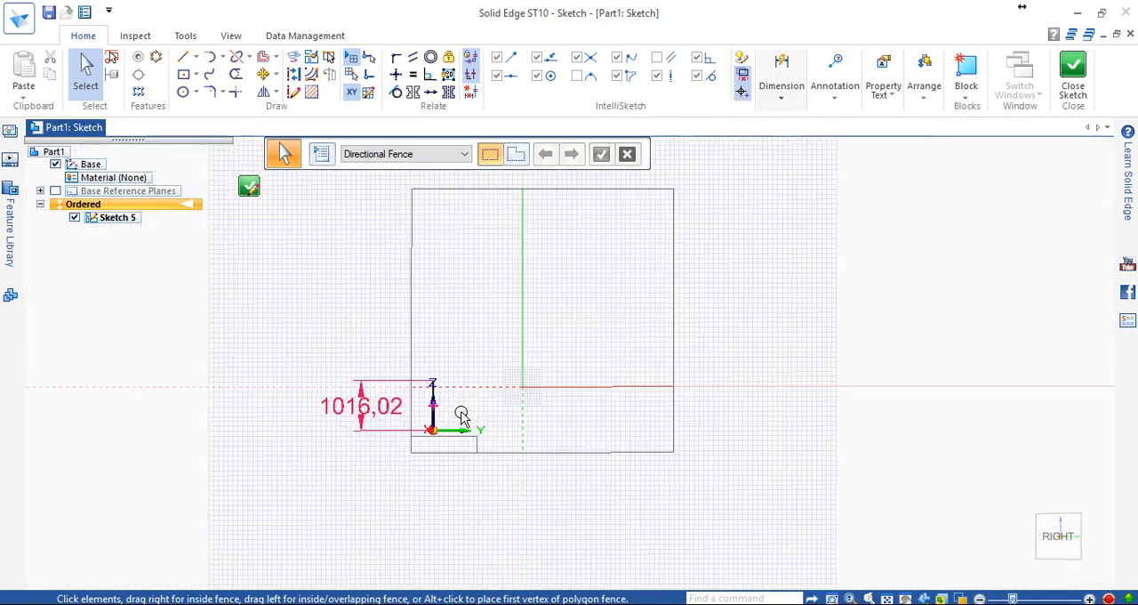
click(368, 94)
drag(585, 171, 893, 186)
scroll(907, 377, down, 1)
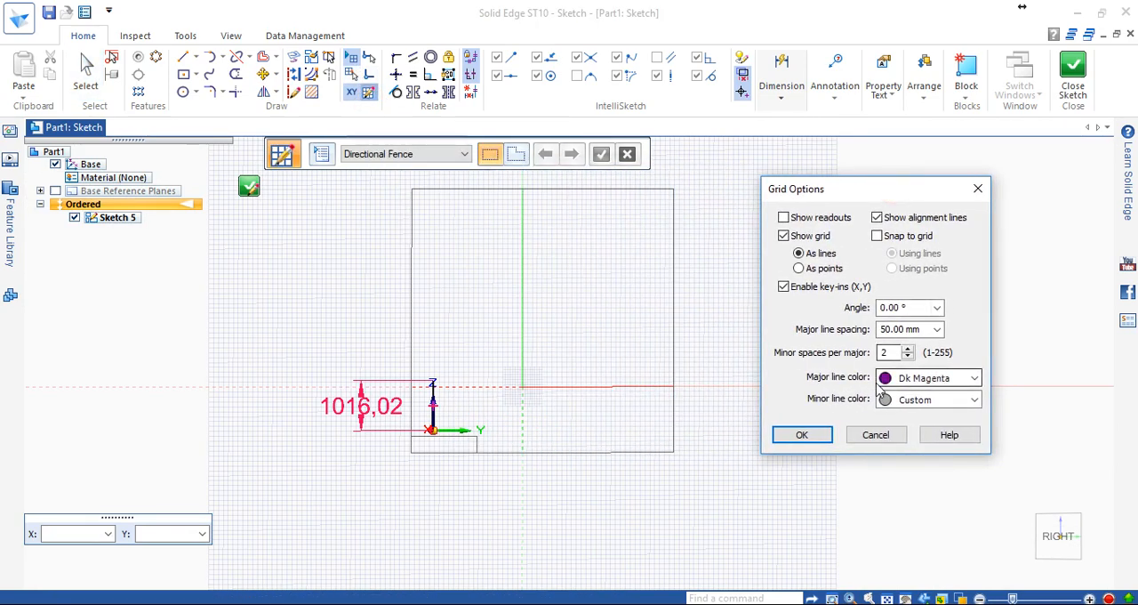
click(908, 348)
click(908, 348)
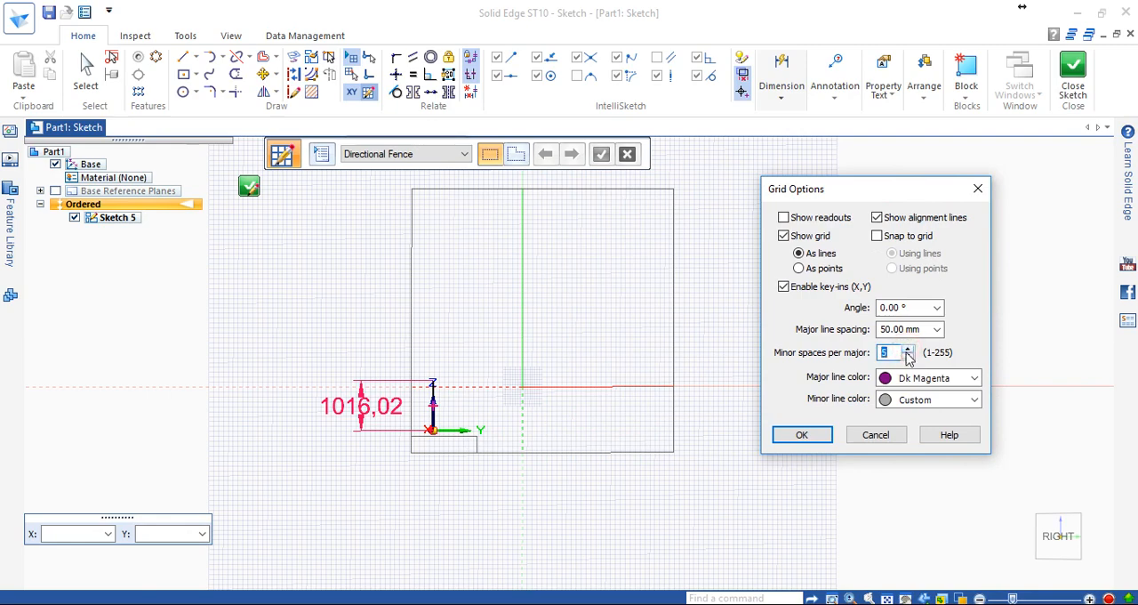
click(802, 435)
scroll(551, 458, down, 4)
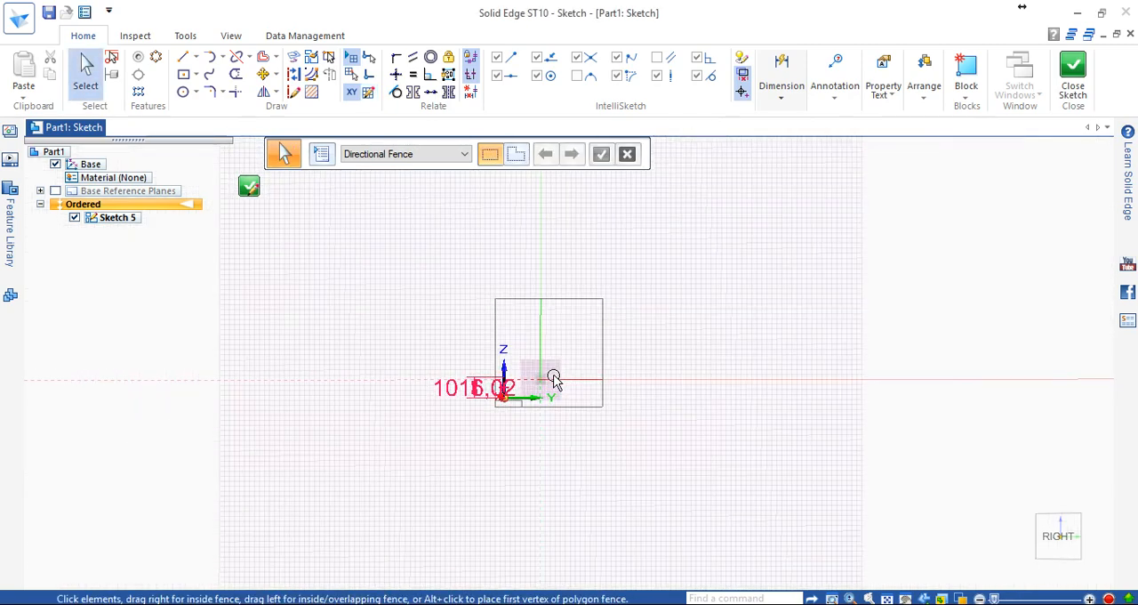
Inspect the finer grid around the sketch origin and turn off the XY key-in.
scroll(553, 380, up, 2)
scroll(553, 380, up, 3)
scroll(533, 435, up, 1)
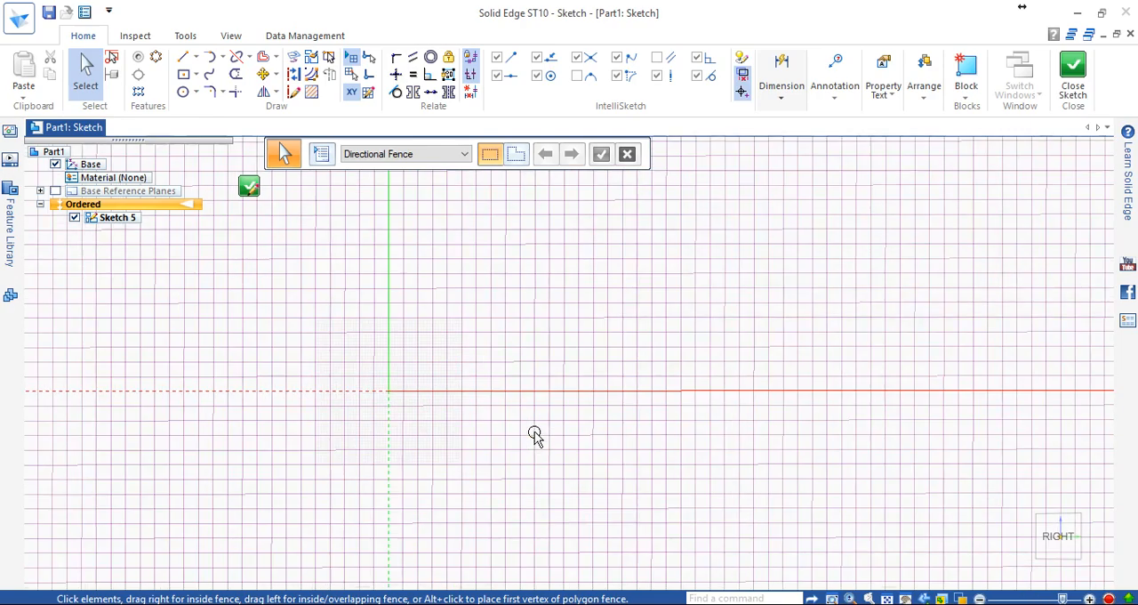
scroll(525, 427, down, 1)
scroll(522, 425, down, 2)
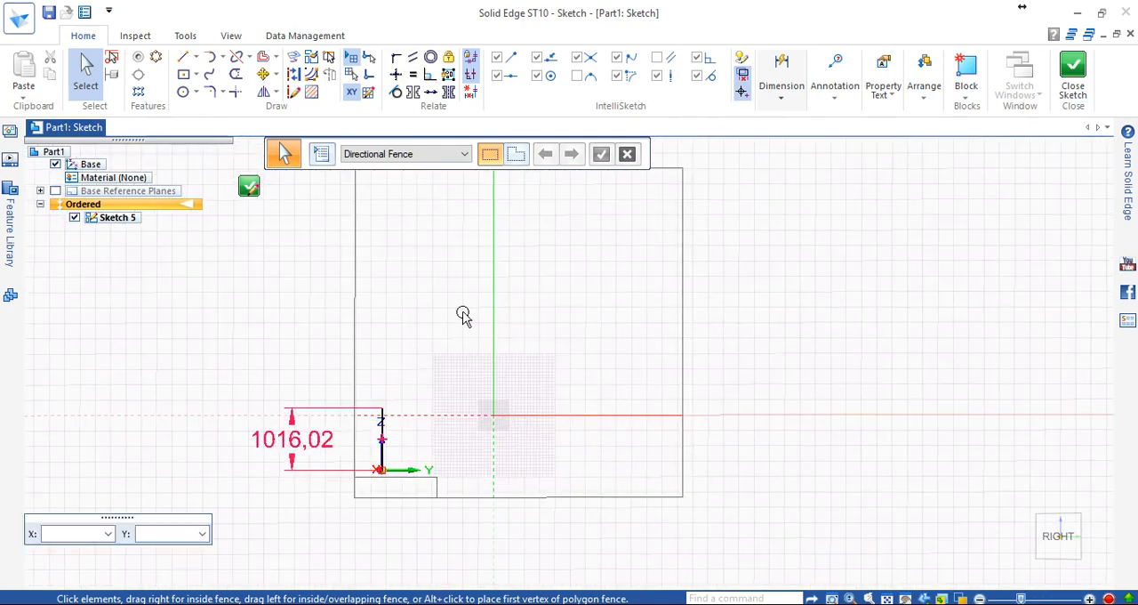
click(351, 91)
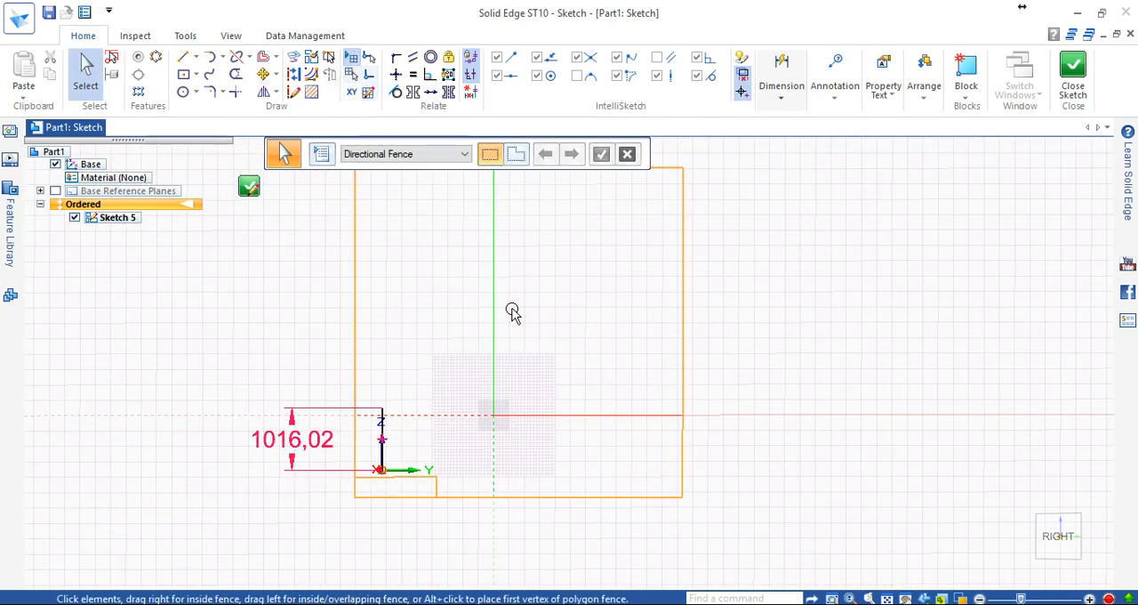
scroll(531, 382, up, 2)
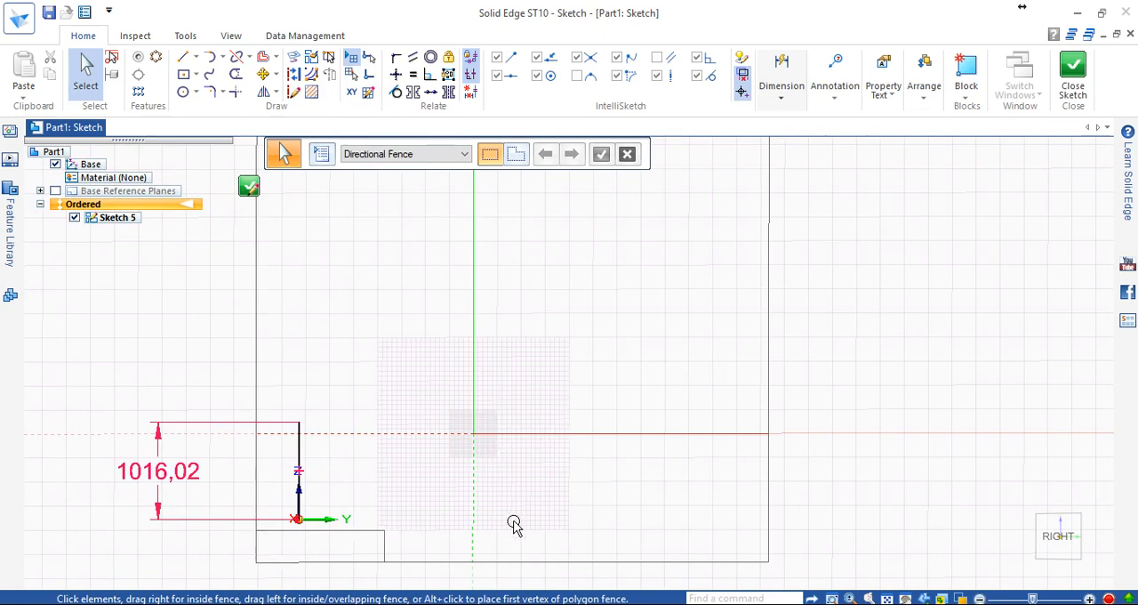
Set the grid's major line color to Sky Blue in the Grid Options, leaving the minor line color as Custom.
click(413, 92)
click(373, 92)
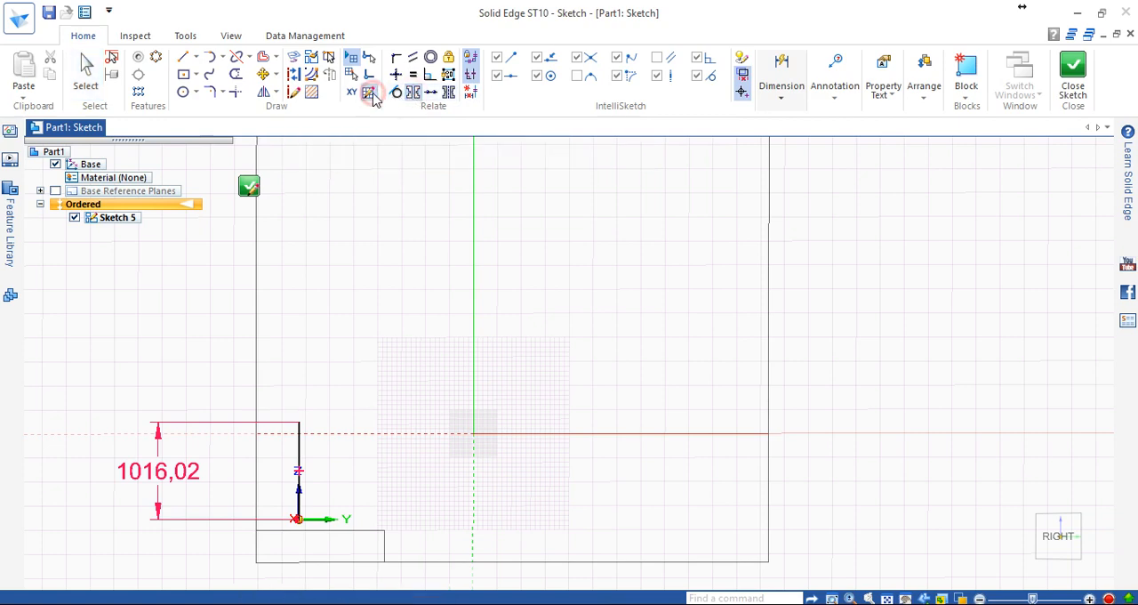
drag(575, 182, 818, 186)
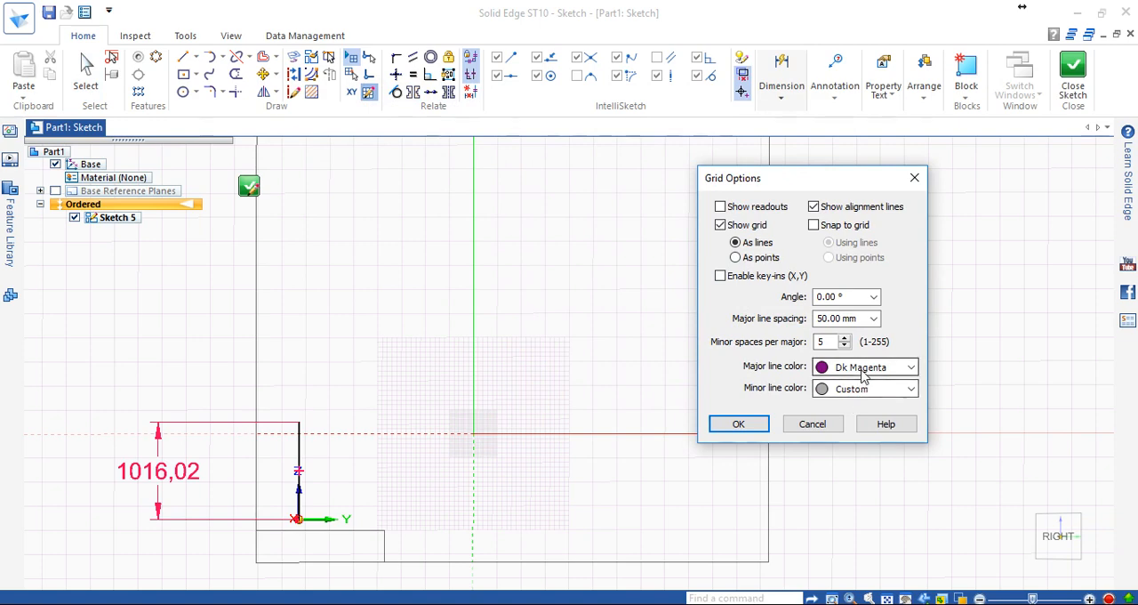
click(867, 392)
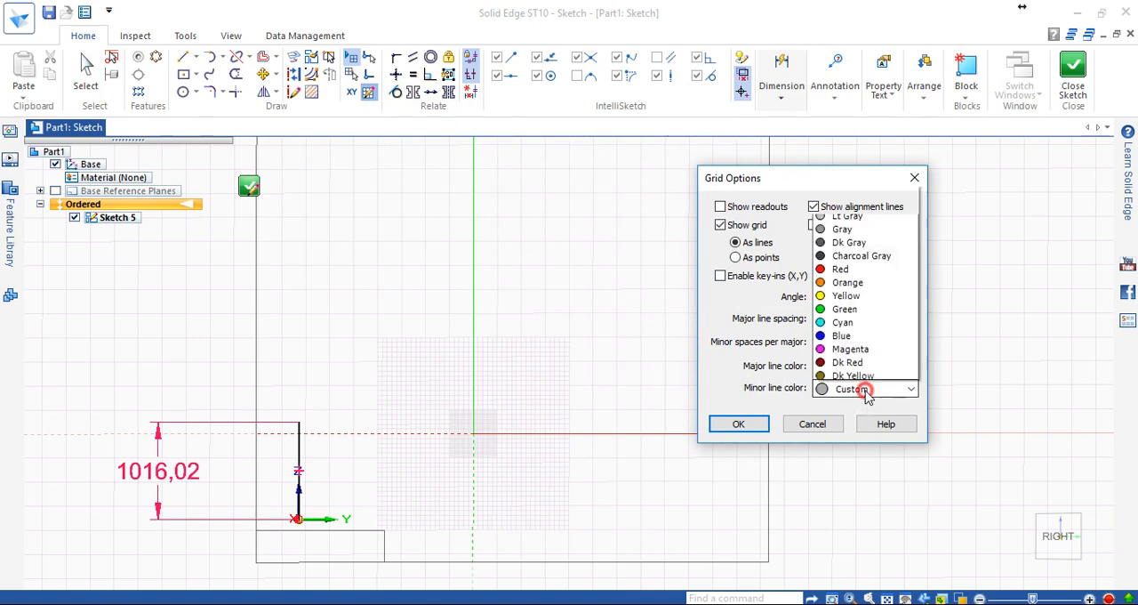
click(867, 391)
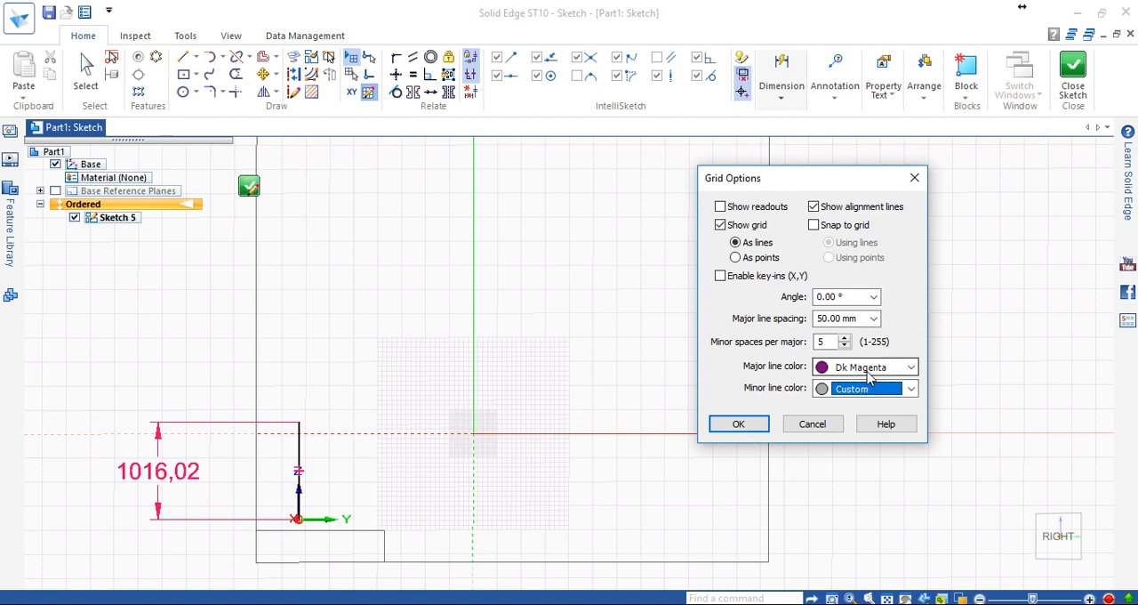
click(868, 374)
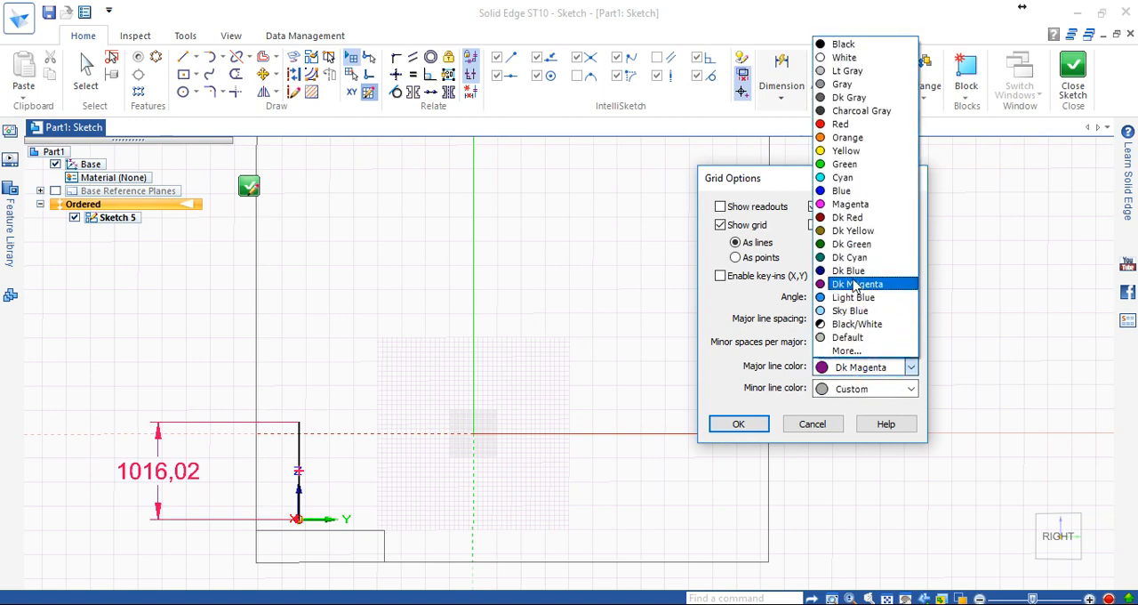
click(849, 205)
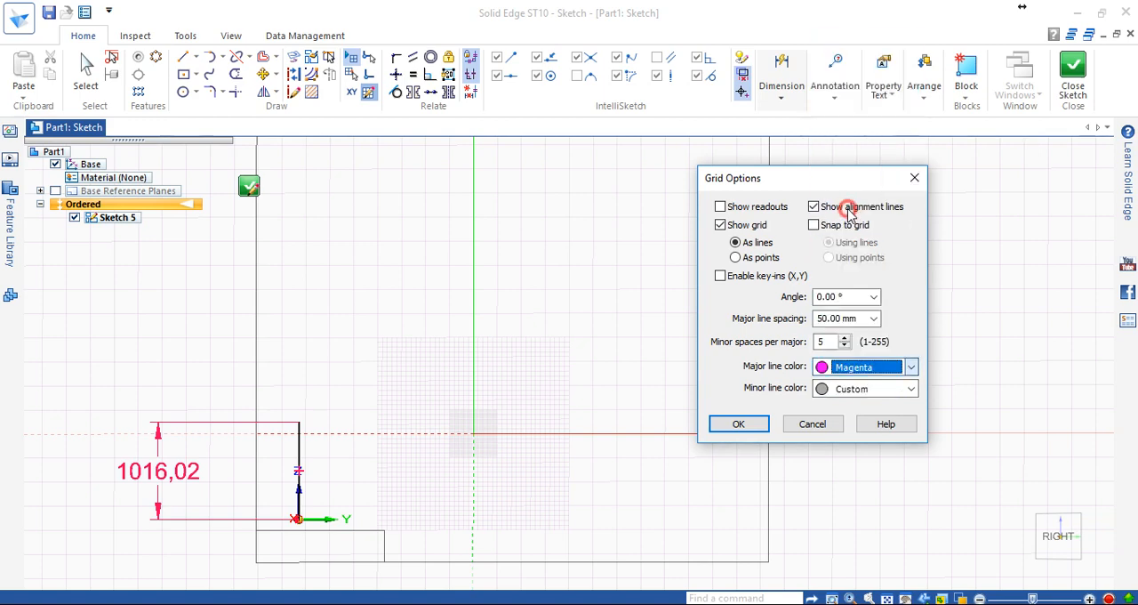
click(870, 369)
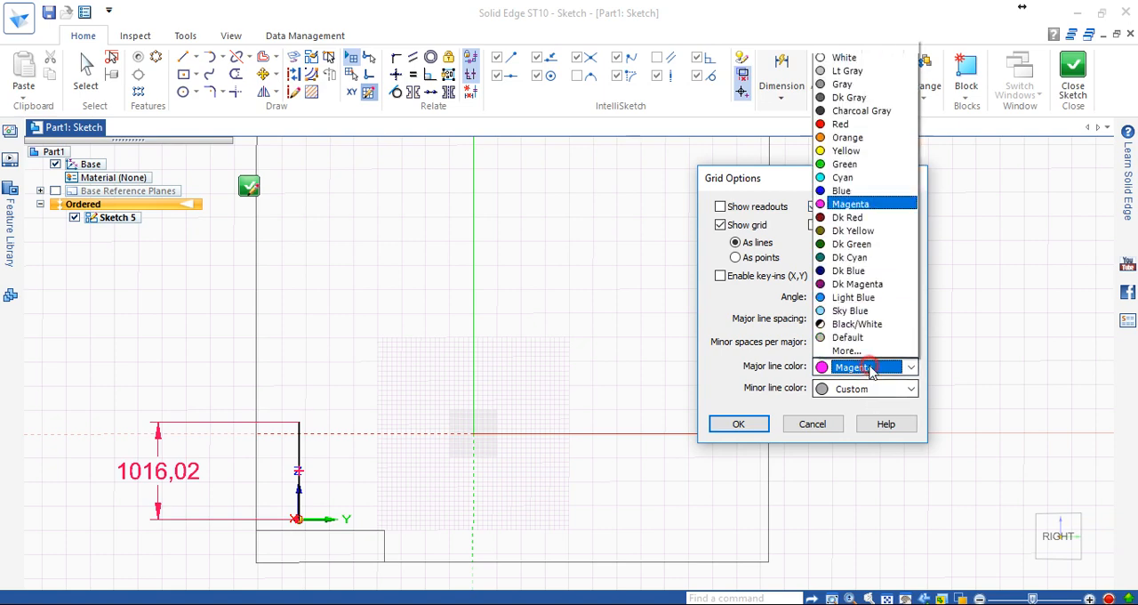
click(845, 311)
click(738, 423)
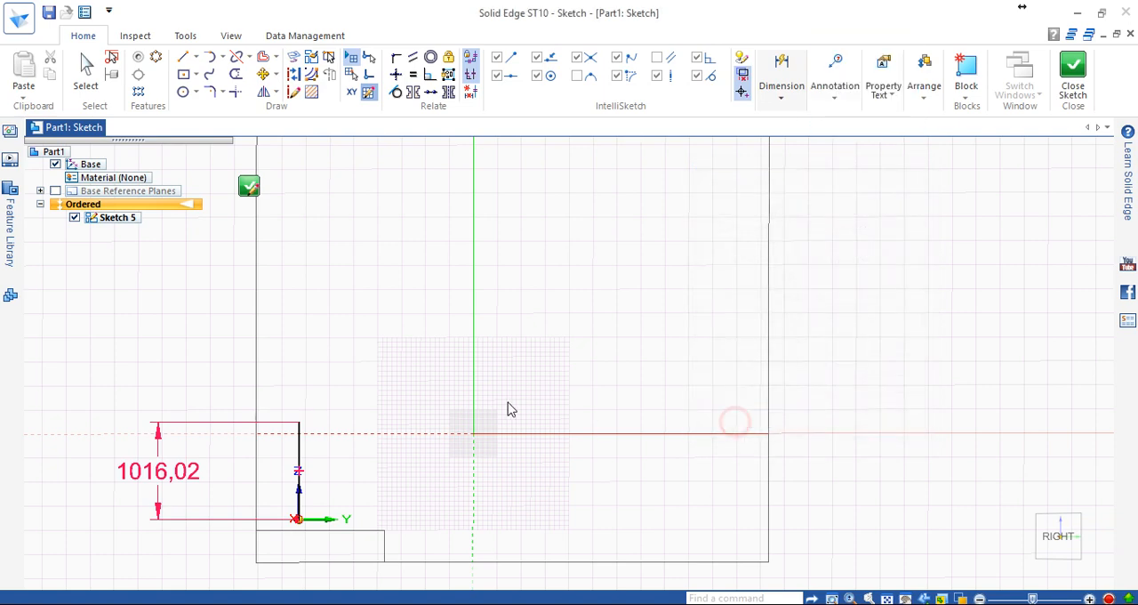
Examine the recolored grid around the origin and the dimensioned line, and close the sketch.
scroll(503, 396, down, 2)
scroll(502, 395, down, 2)
scroll(506, 376, up, 3)
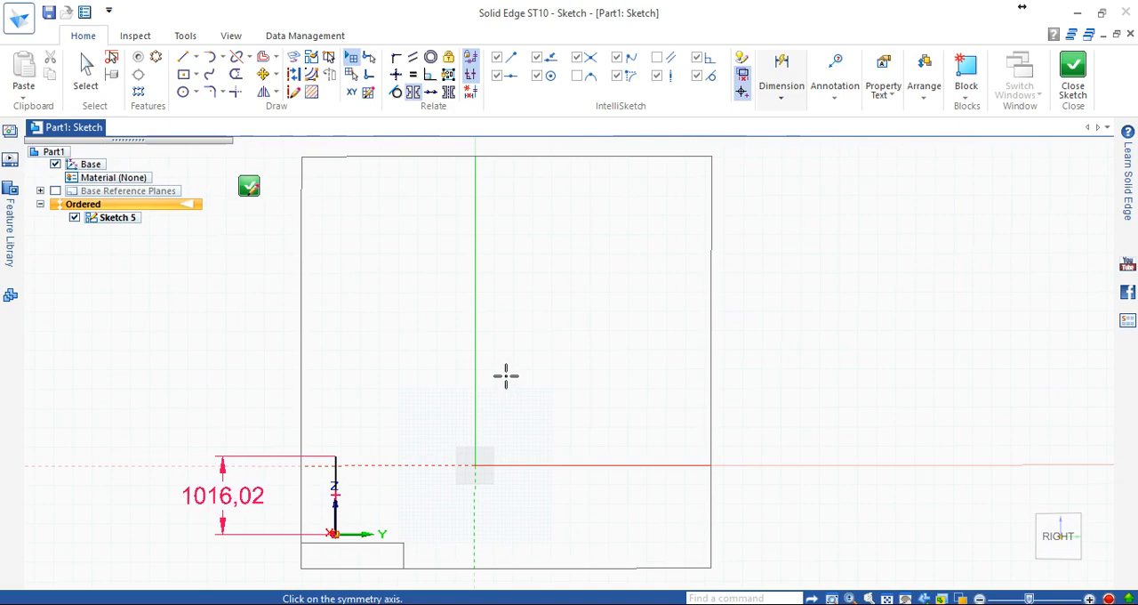
scroll(506, 376, down, 2)
scroll(506, 376, up, 2)
scroll(506, 376, down, 4)
scroll(458, 374, up, 3)
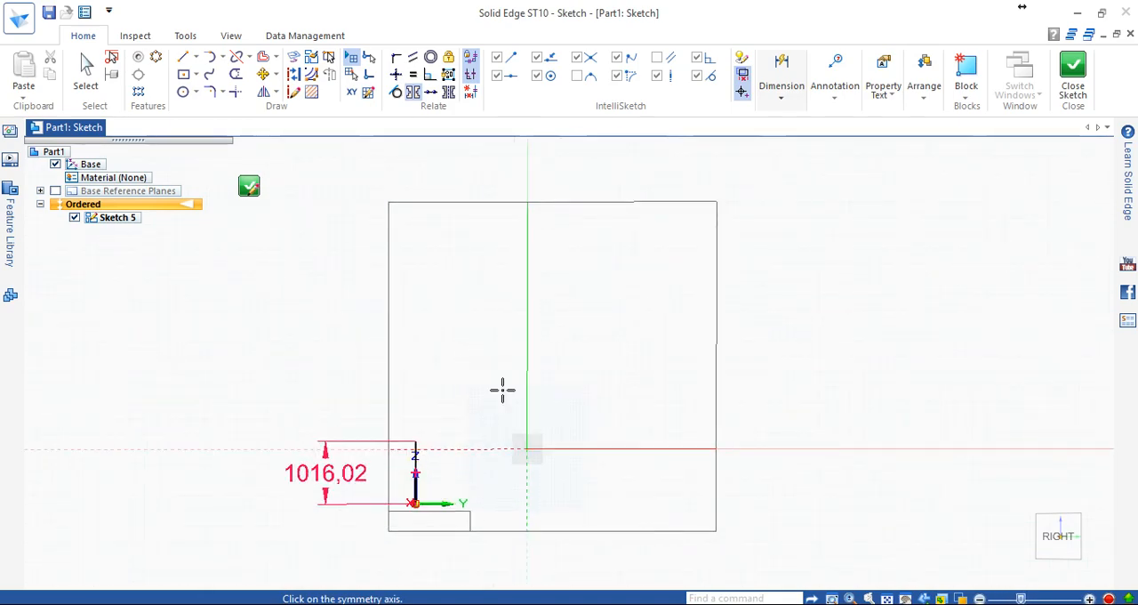
scroll(502, 388, up, 3)
scroll(501, 383, down, 4)
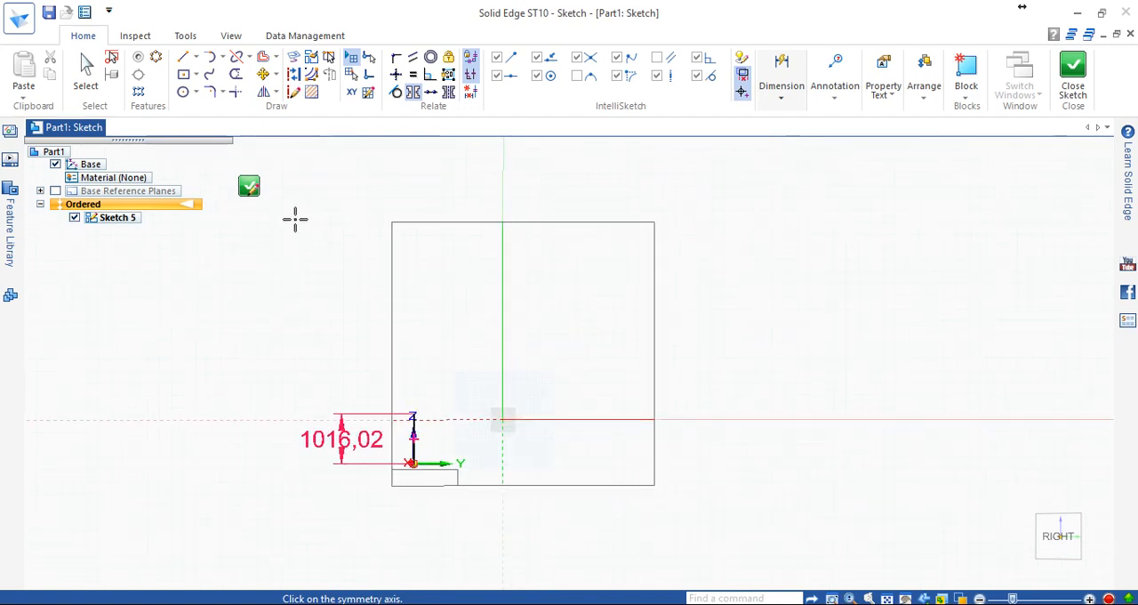
click(249, 186)
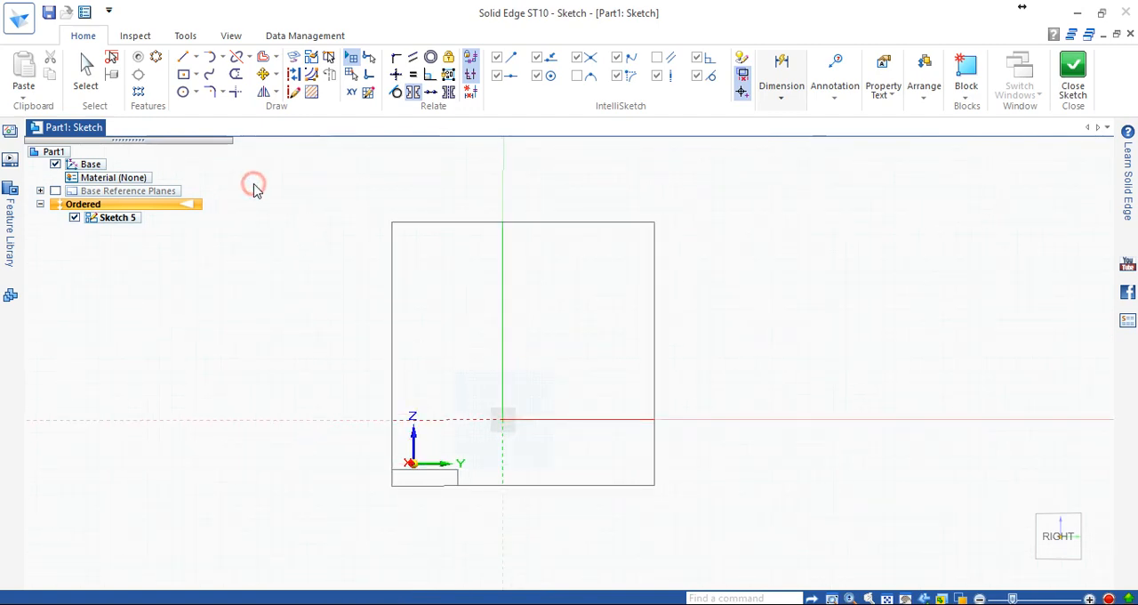